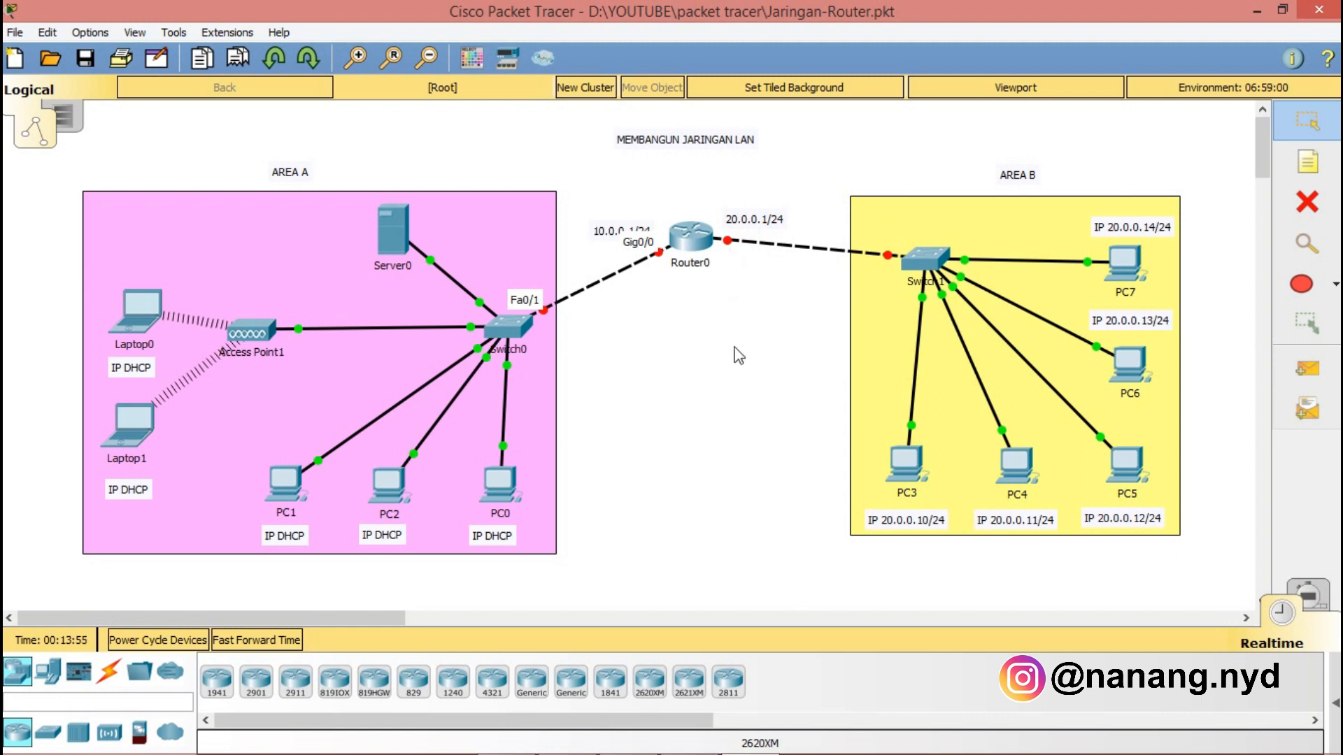
Step: Open Router0 between Area A and Area B and switch its power on
{"action": "left_click", "coordinate": [693, 241]}
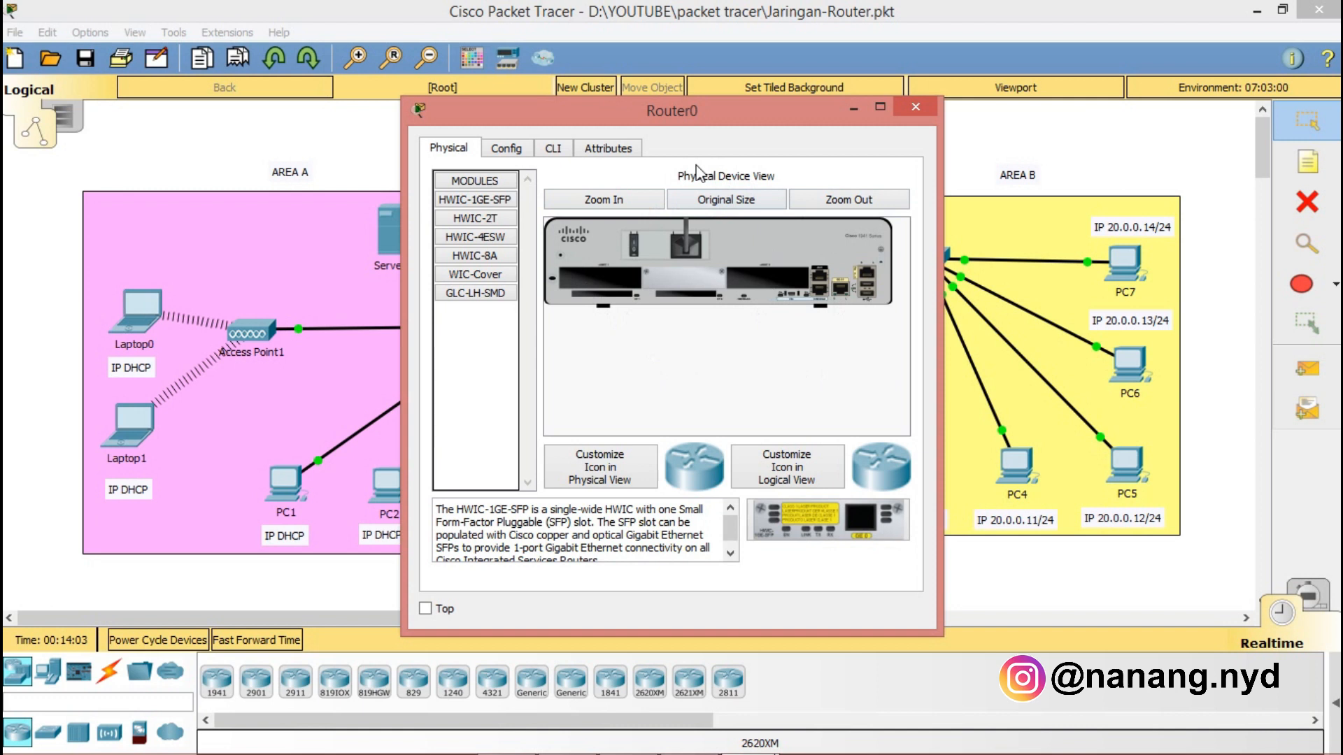
{"action": "left_click", "coordinate": [553, 148]}
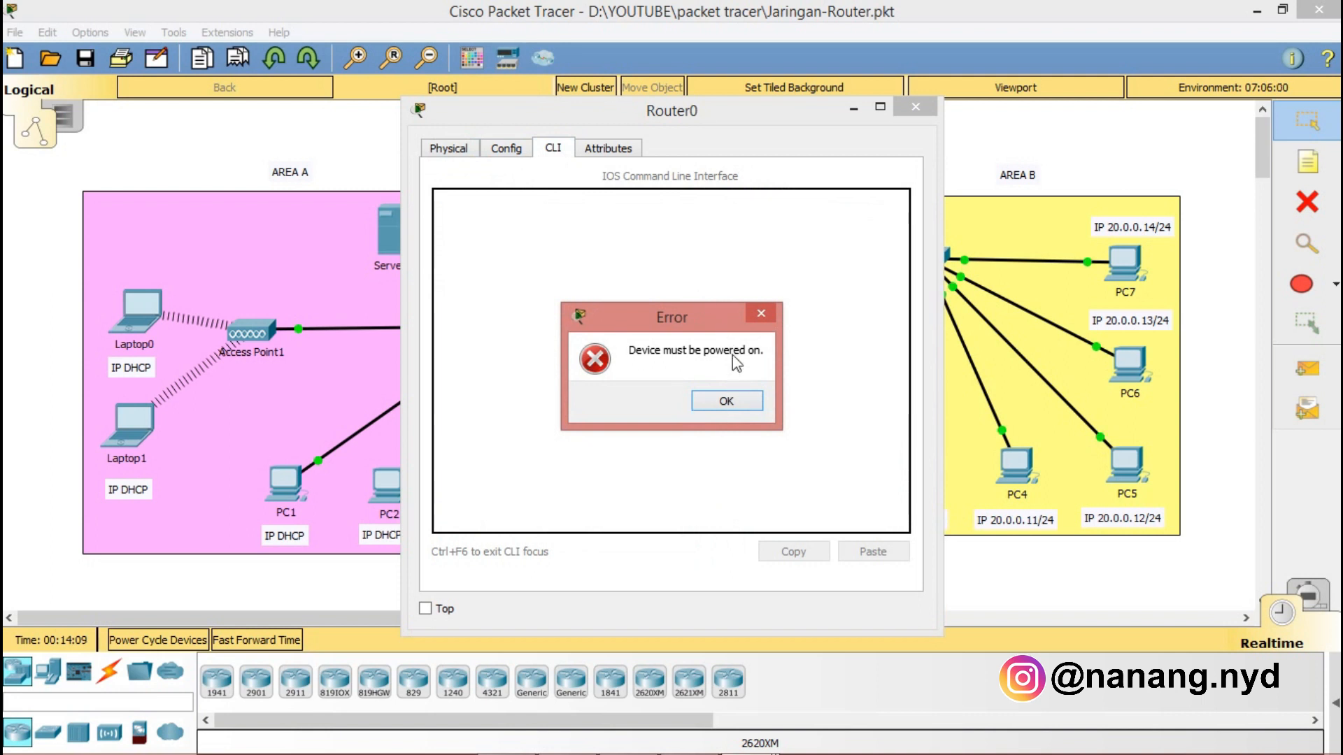
{"action": "left_click", "coordinate": [722, 400]}
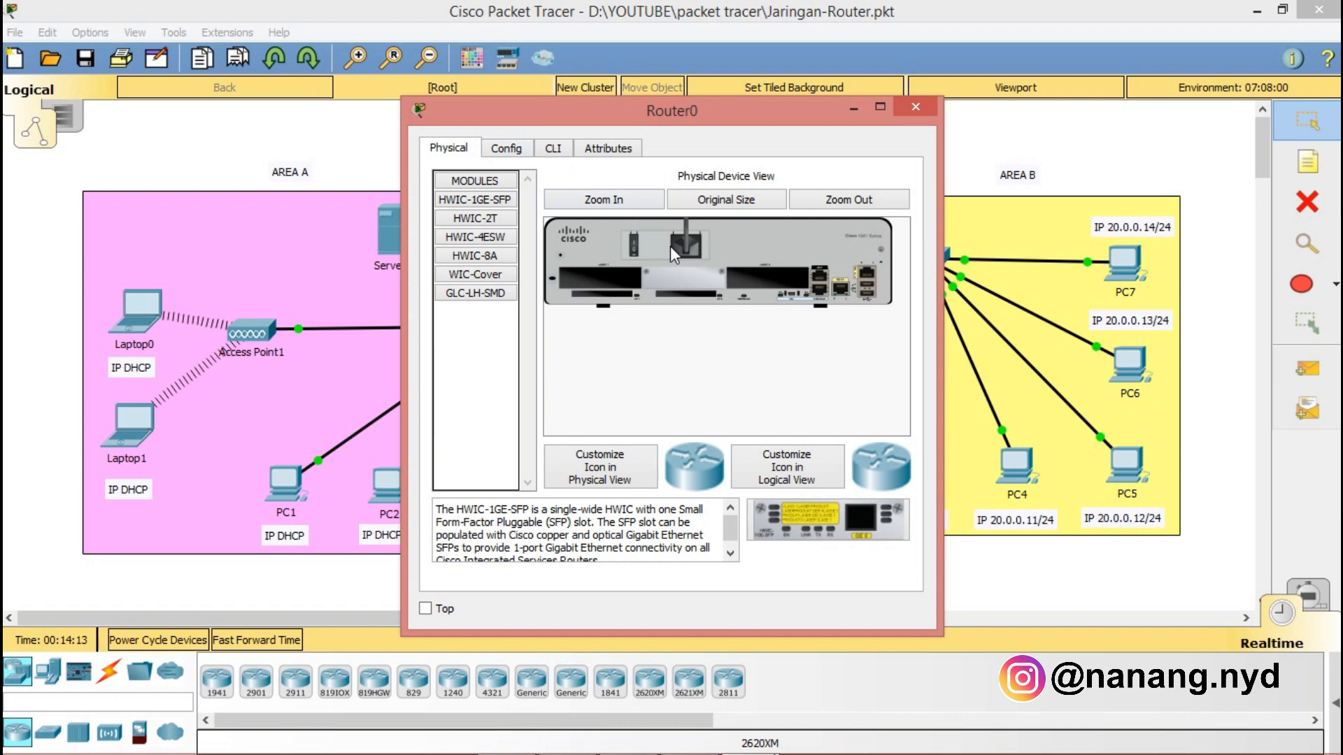
{"action": "left_click", "coordinate": [635, 245]}
Step: Start Router0's IOS command line and answer no to the initial configuration dialog
{"action": "left_click", "coordinate": [557, 150]}
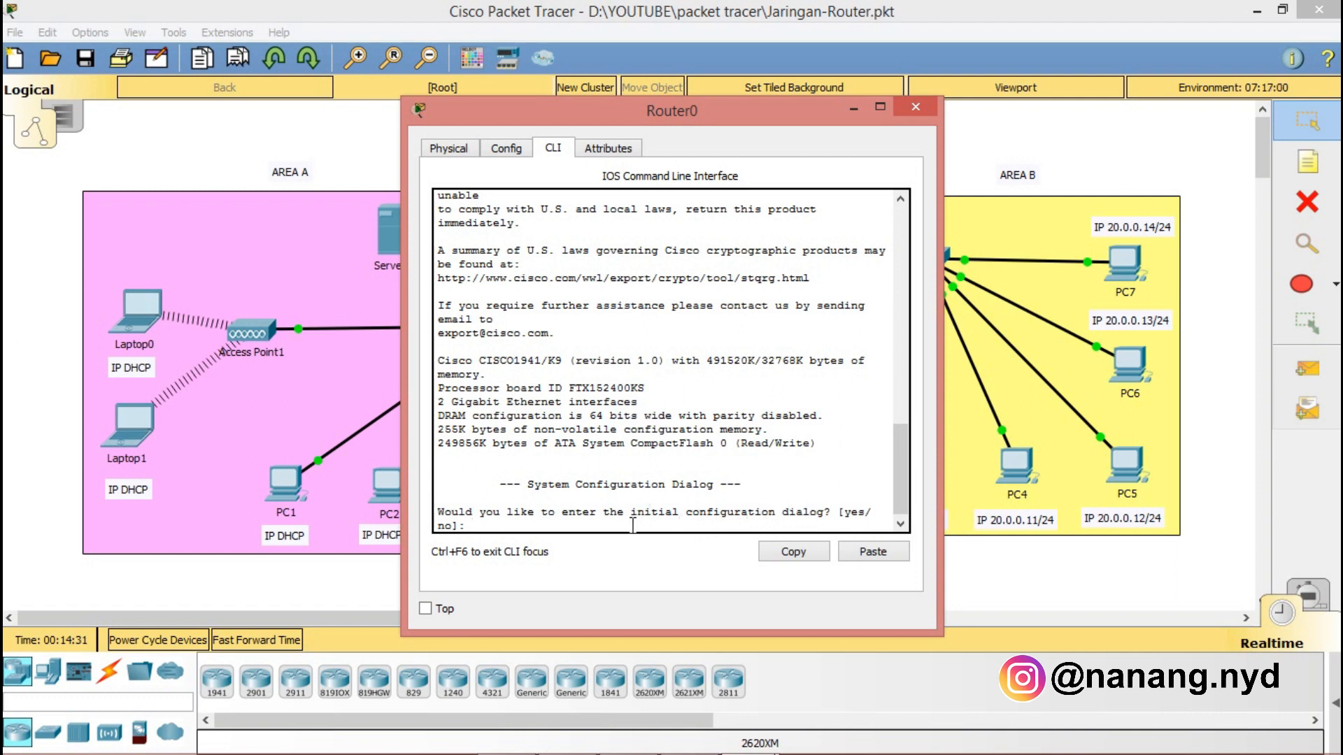
{"action": "type", "text": "o"}
{"action": "key", "text": "Return"}
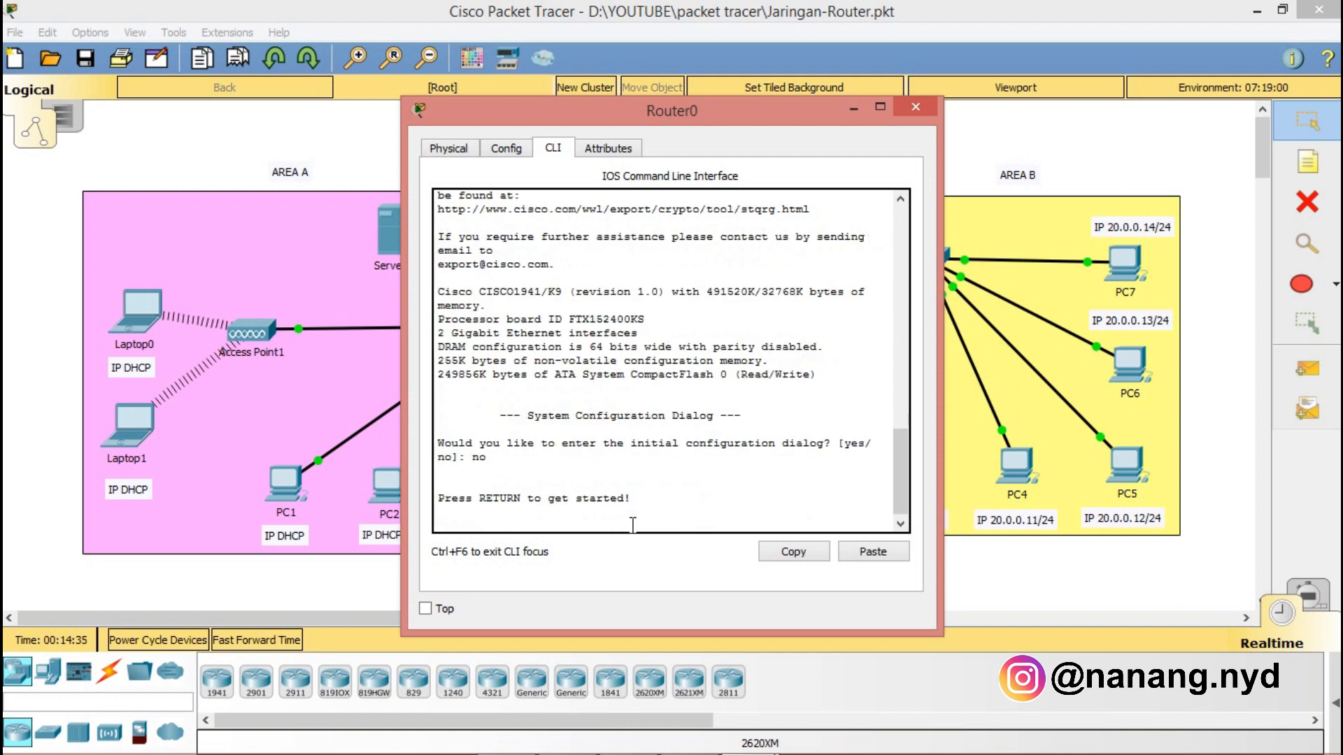
{"action": "key", "text": "Return"}
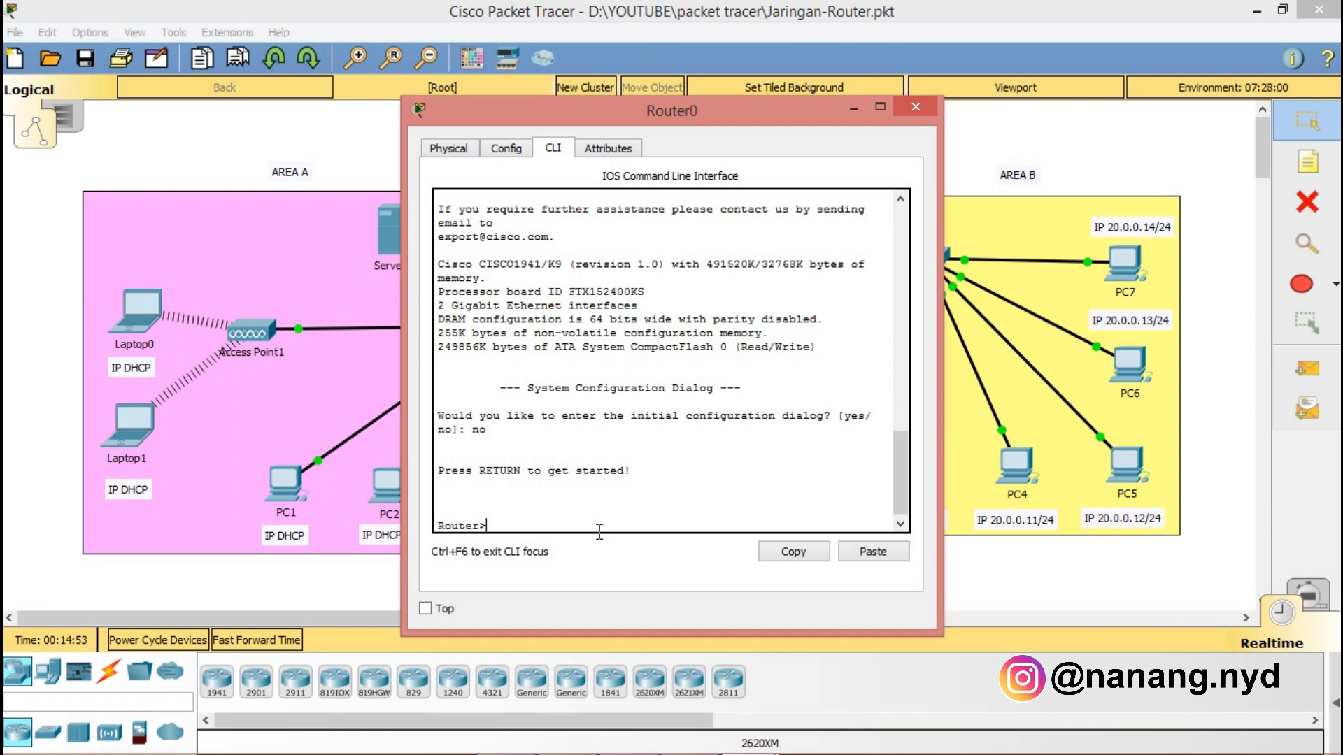
Step: Enter privileged mode with enable and global configuration mode with configure terminal on Router0
{"action": "type", "text": "enable"}
{"action": "key", "text": "Return"}
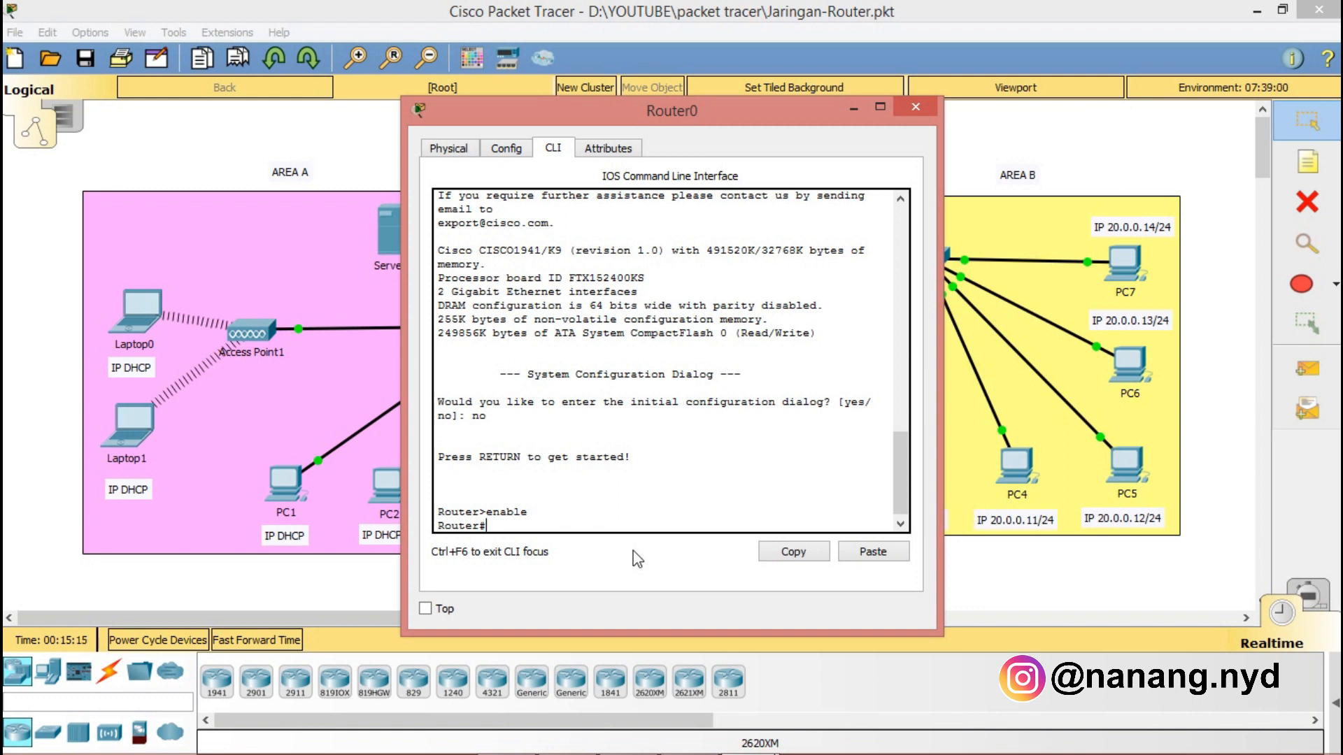
{"action": "type", "text": "configure terminal"}
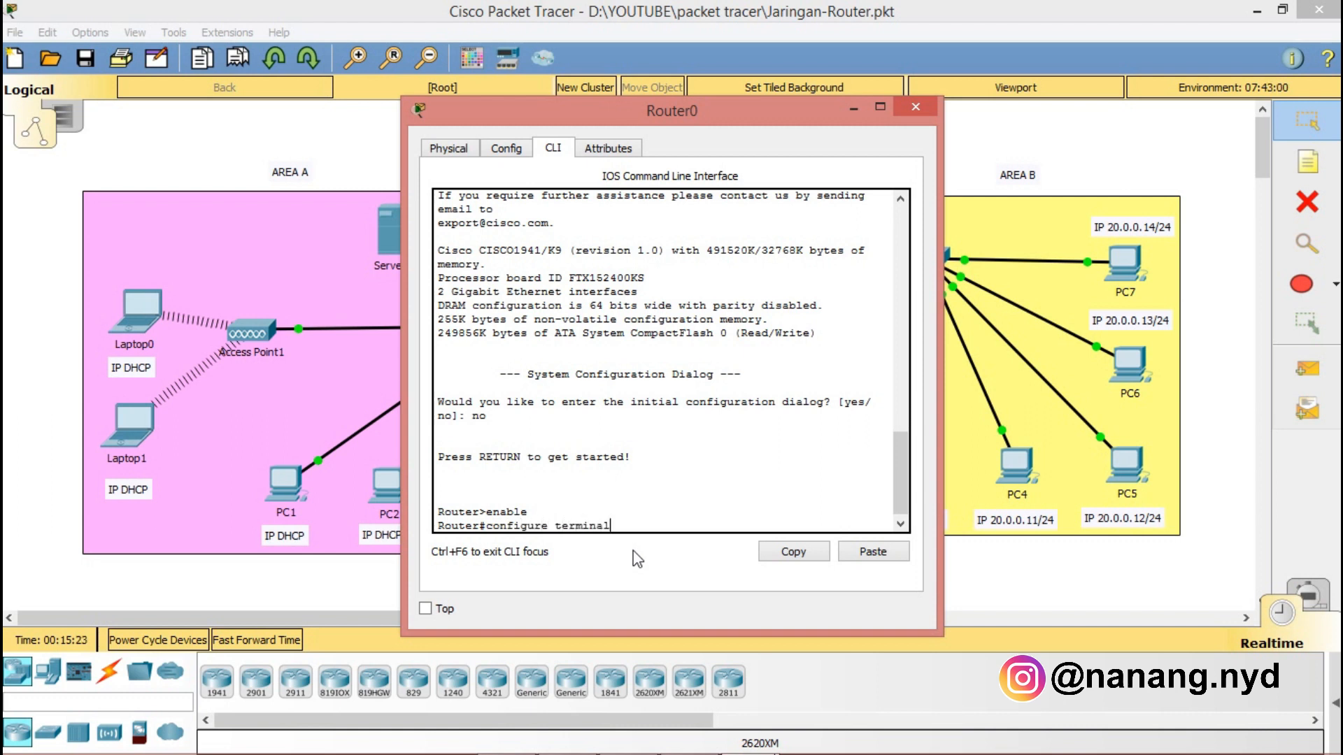
{"action": "key", "text": "Return"}
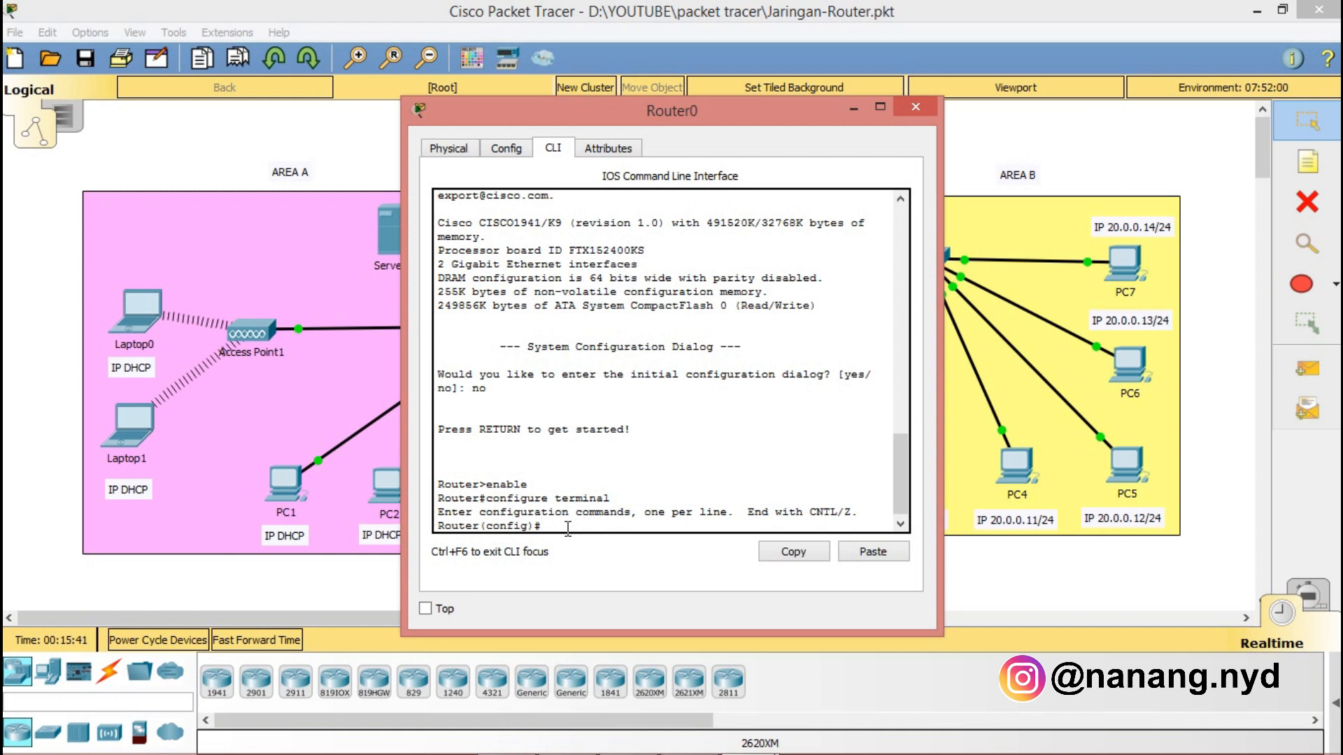
Step: Assign IP address 10.0.0.1 with subnet mask 255.255.255.0 to Router0's interface gig 0/0
{"action": "type", "text": "interface gig 0/0"}
{"action": "key", "text": "Return"}
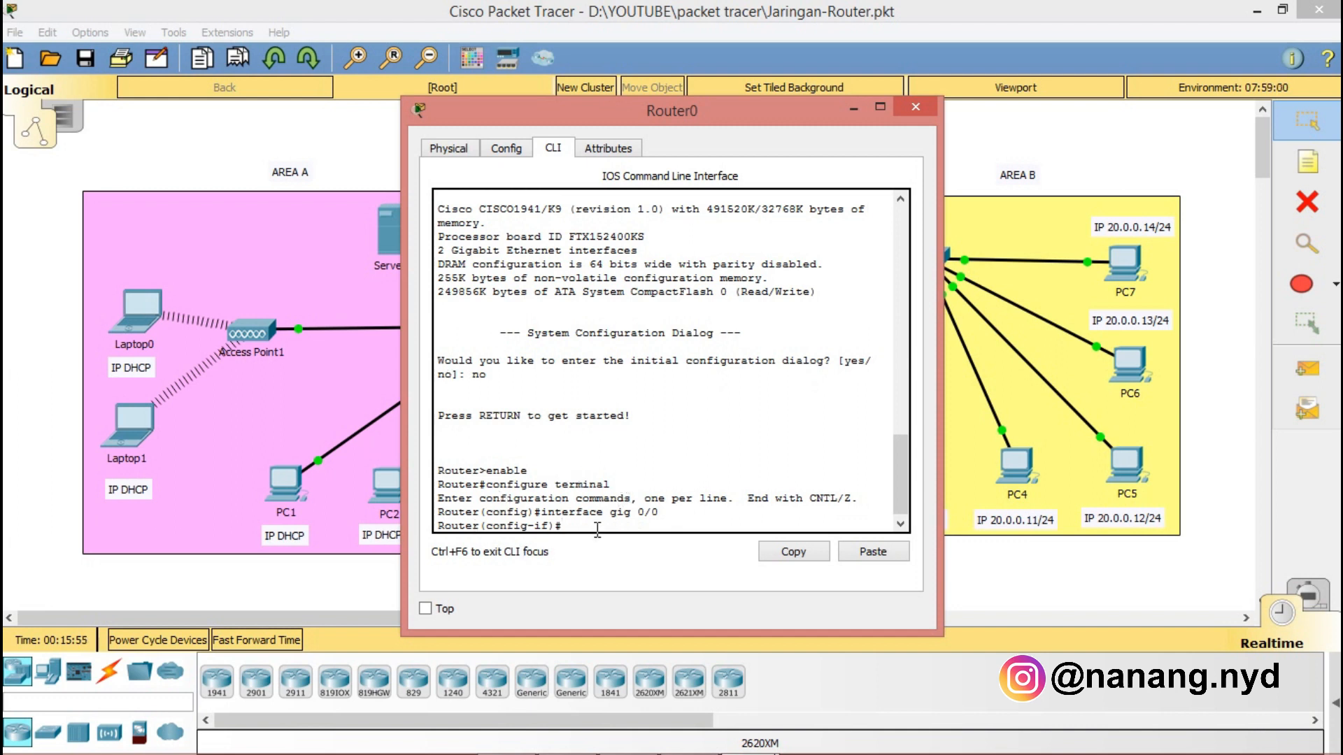
{"action": "left_click", "coordinate": [852, 115]}
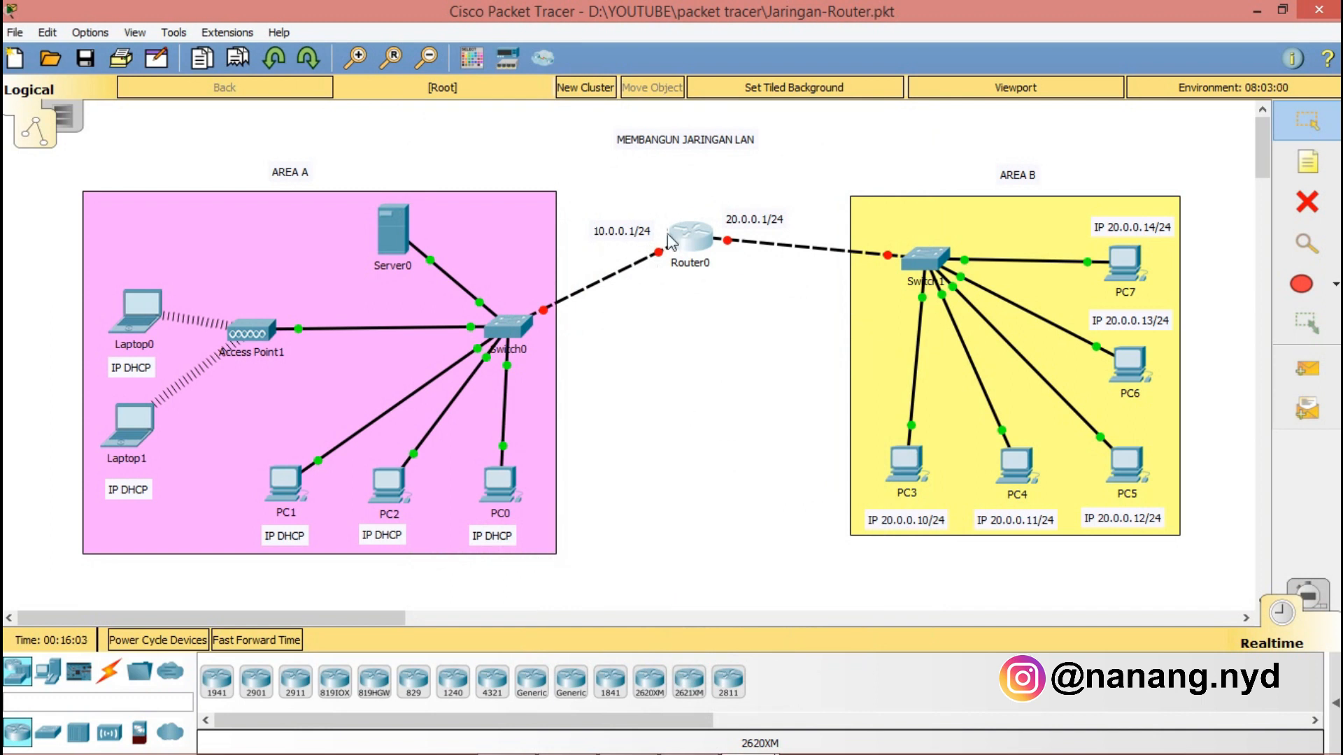
{"action": "left_click", "coordinate": [694, 239]}
{"action": "left_click", "coordinate": [622, 525]}
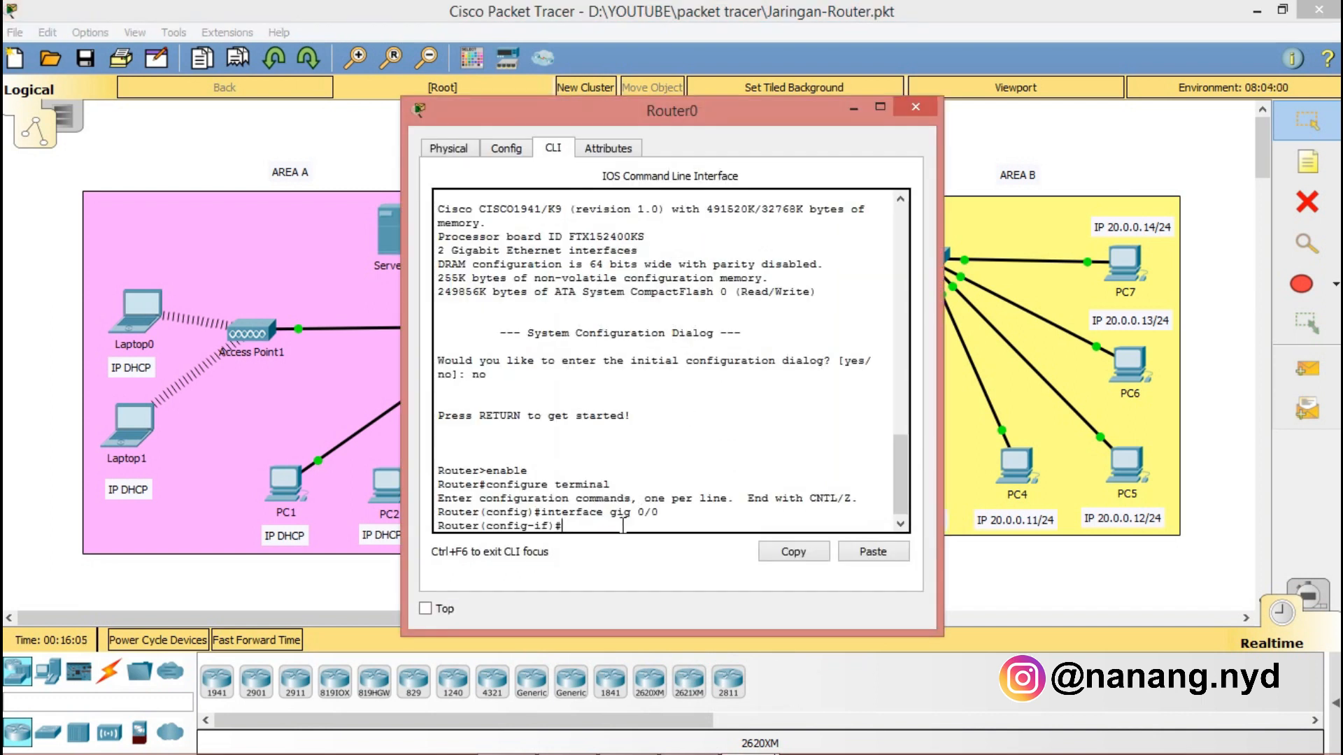
{"action": "type", "text": "ip address"}
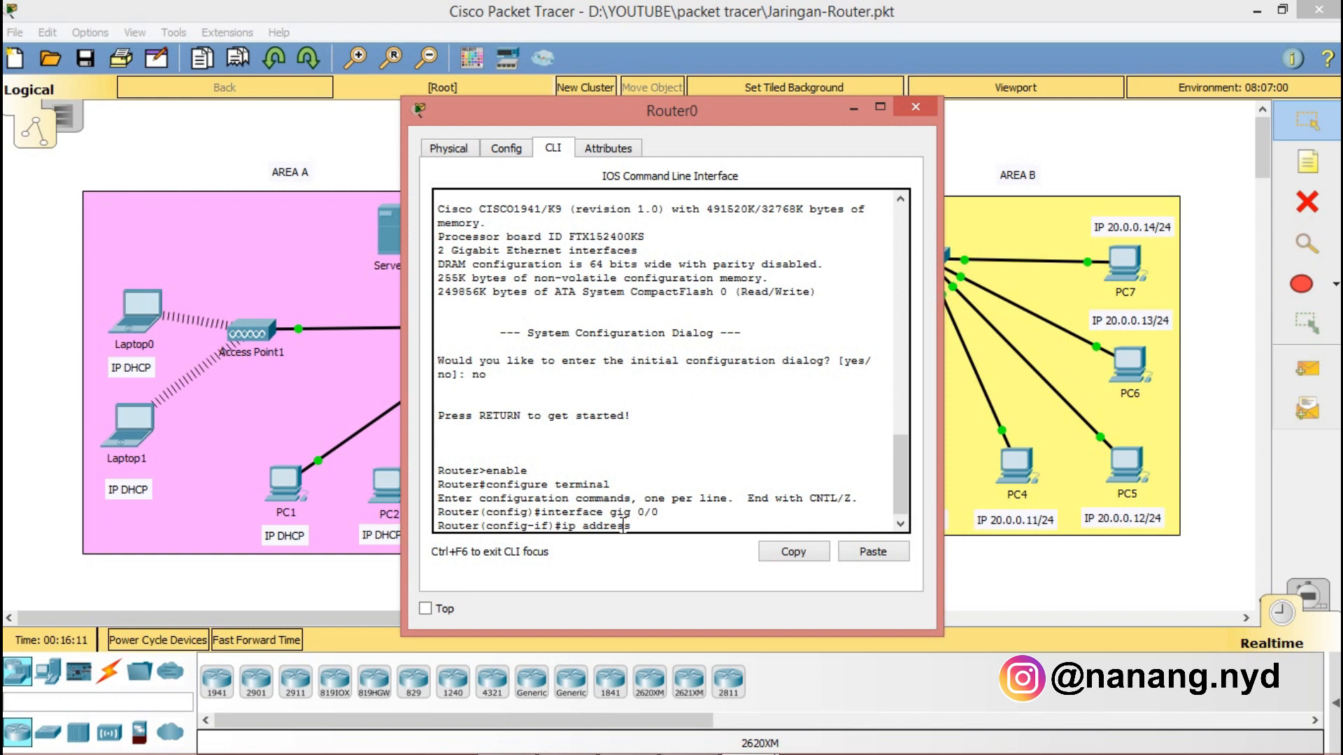
{"action": "type", "text": " 10.0.0.1 255.2"}
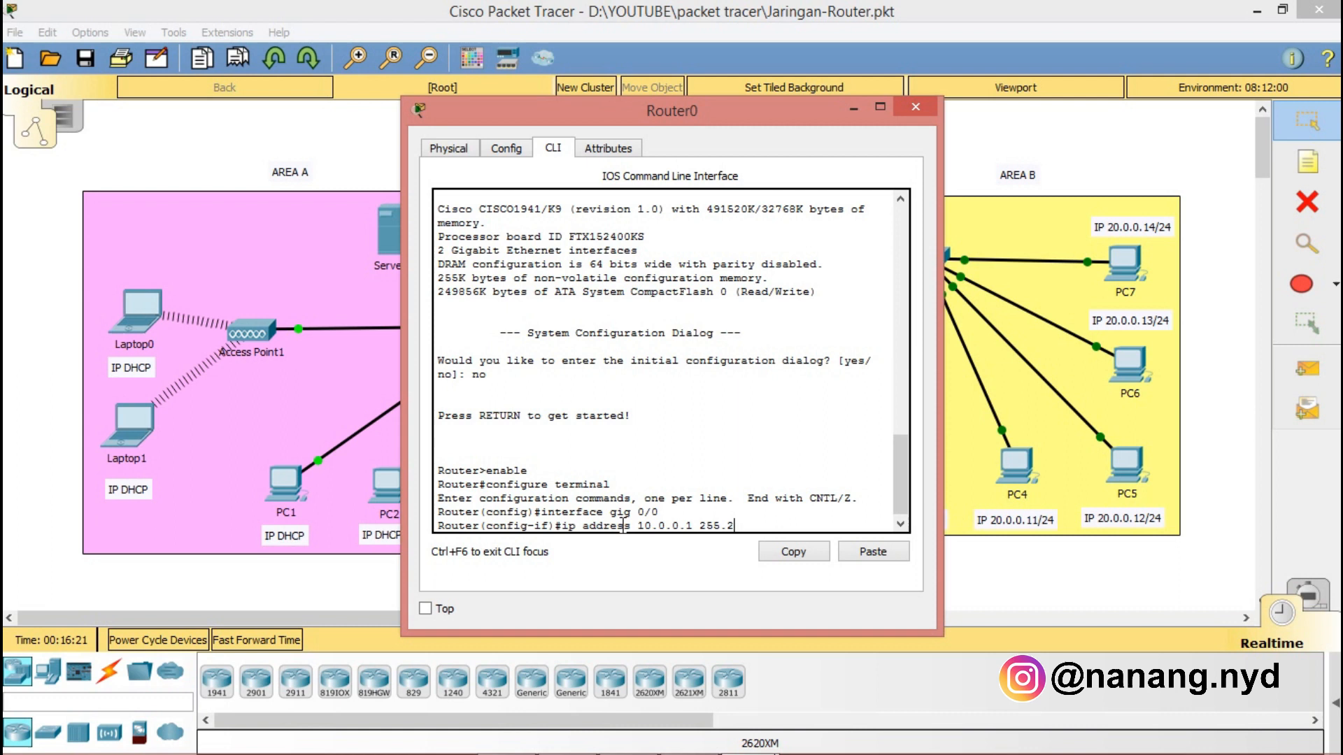
{"action": "type", "text": "55.255.0"}
{"action": "key", "text": "Return"}
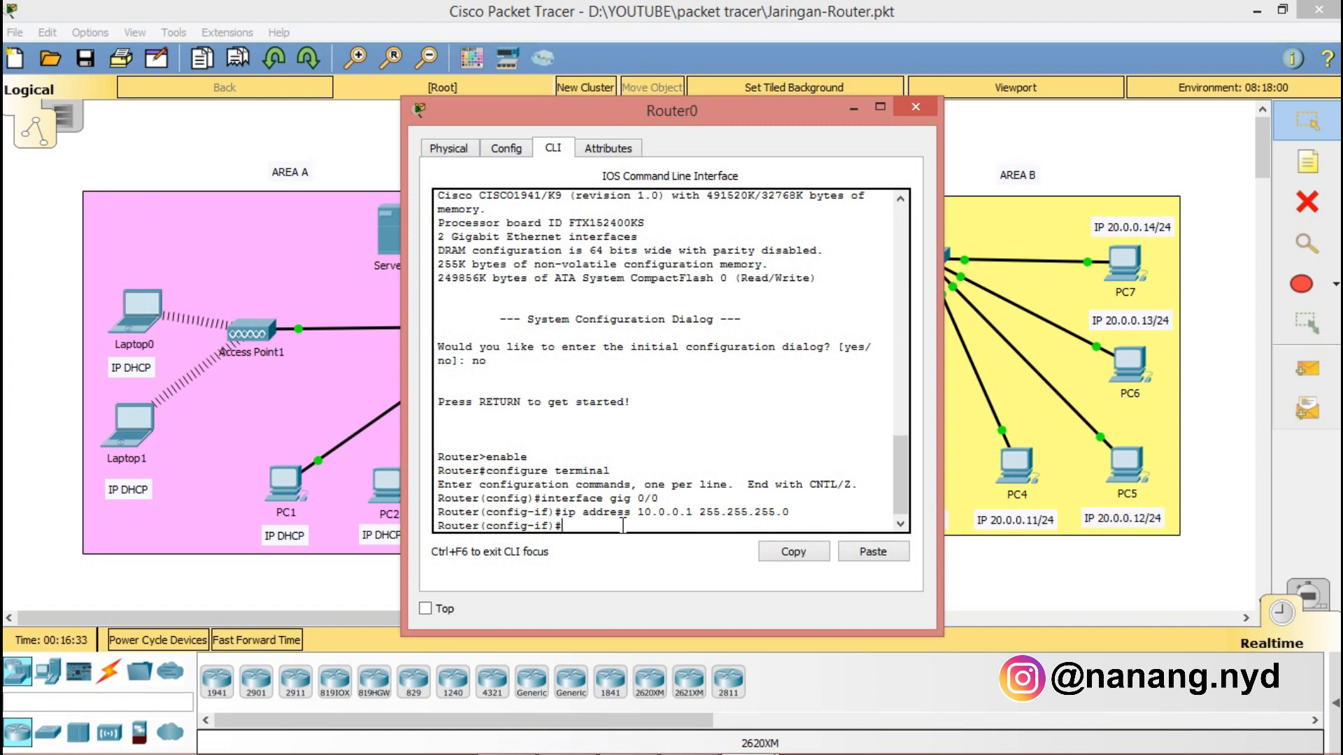
Step: Activate interface gig 0/0 with the no shutdown command
{"action": "type", "text": "o shutdown"}
{"action": "key", "text": "Return"}
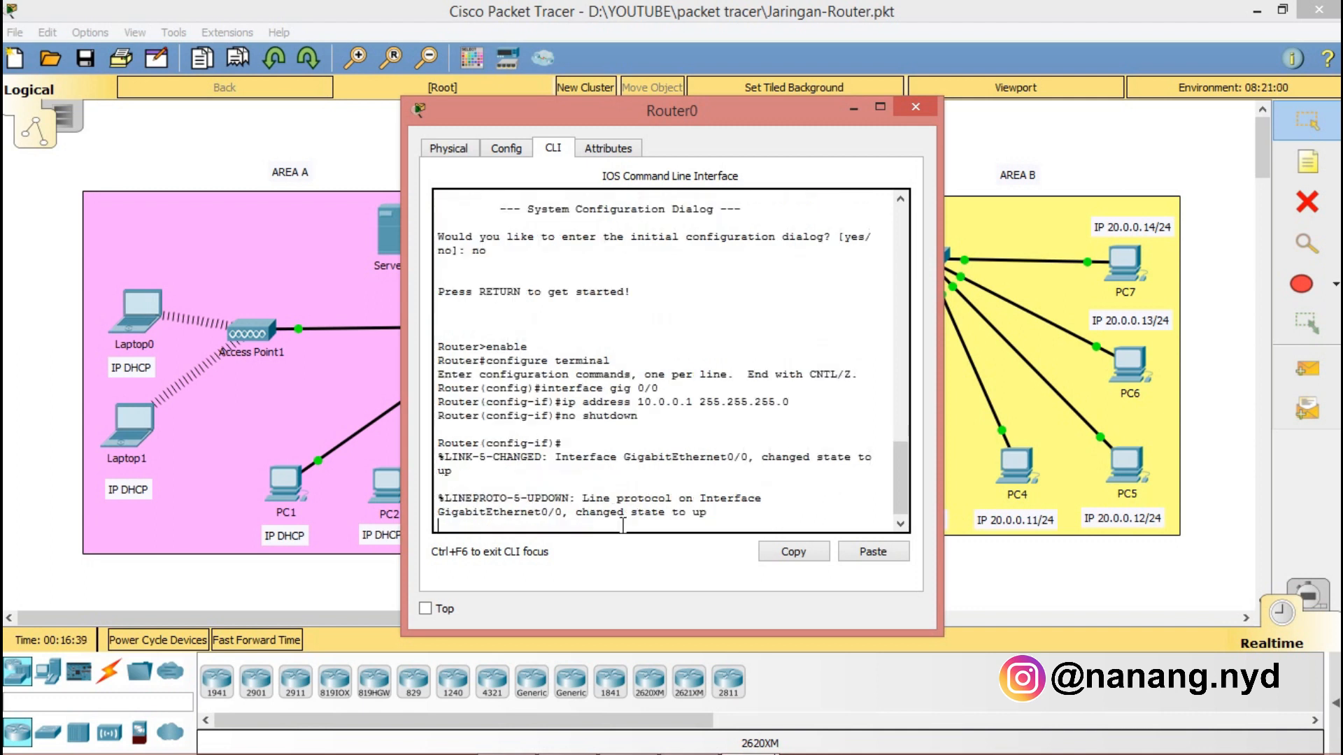
{"action": "key", "text": "Return"}
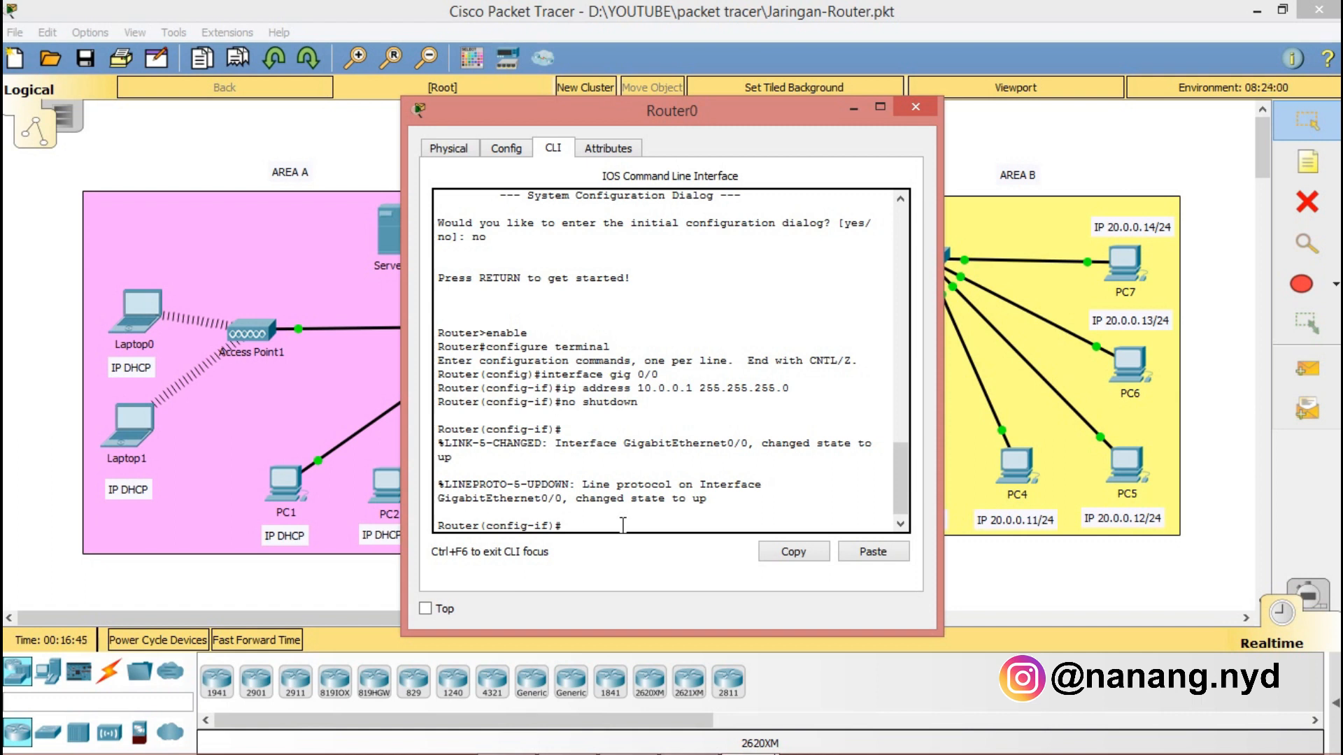
Step: Exit interface and global configuration modes and save Router0's gig 0/0 configuration with write
{"action": "type", "text": "exit"}
{"action": "key", "text": "Return"}
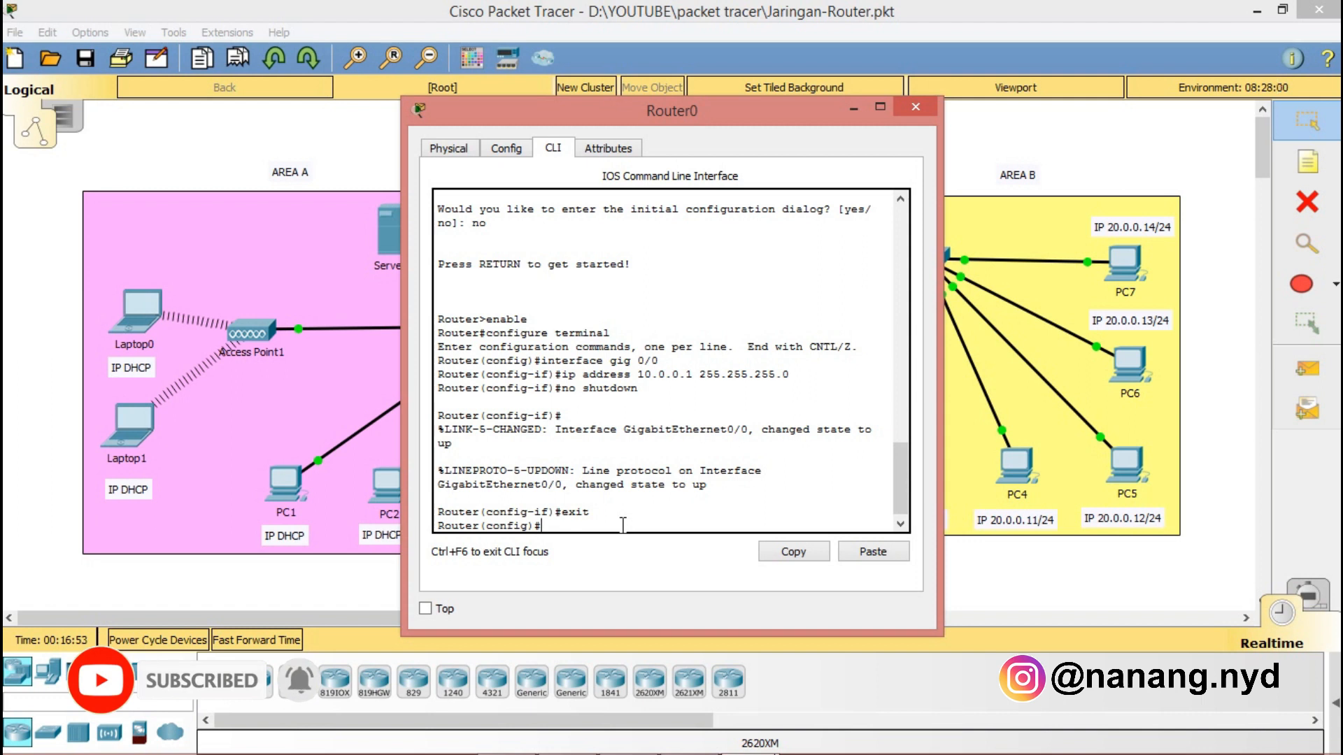
{"action": "type", "text": "ex"}
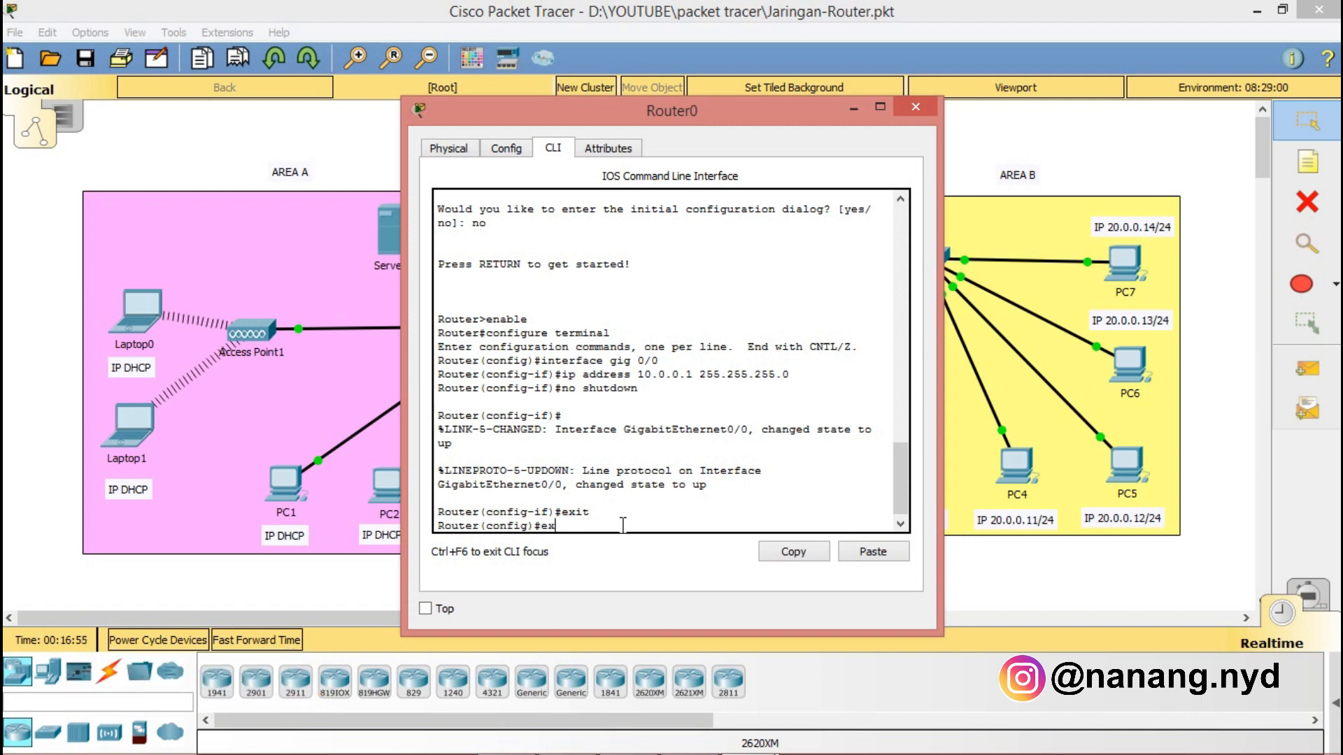
{"action": "type", "text": "it"}
{"action": "key", "text": "Return"}
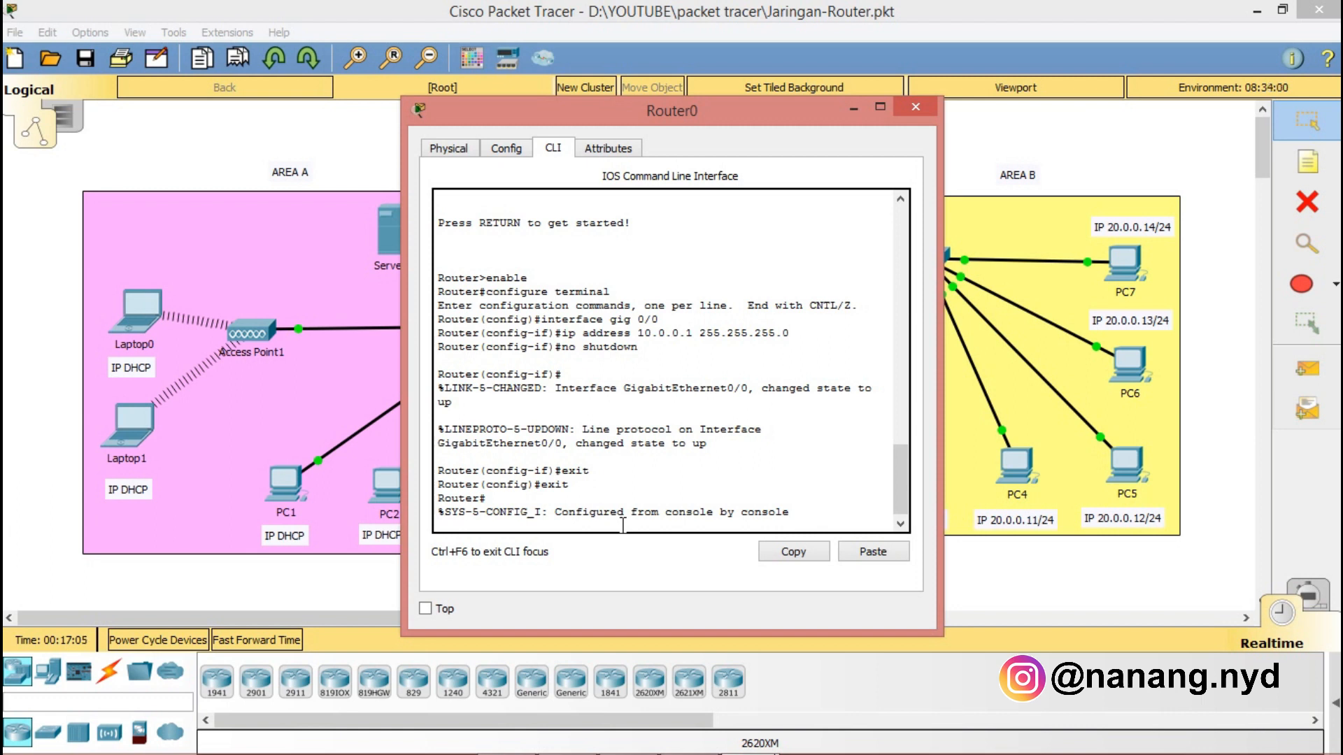
{"action": "type", "text": "write"}
{"action": "key", "text": "Return"}
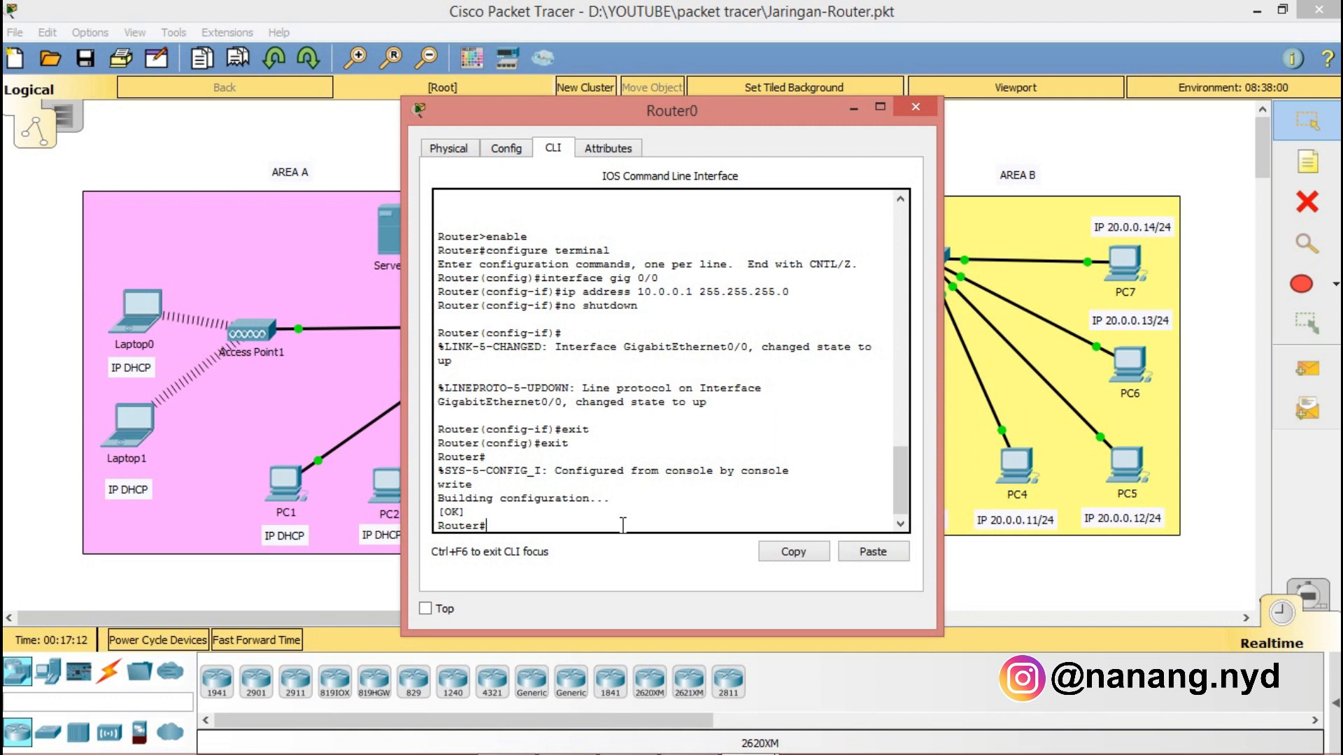
Step: Exit Router0's privileged console session and close the router's window
{"action": "type", "text": "exit"}
{"action": "key", "text": "Return"}
{"action": "key", "text": "Return"}
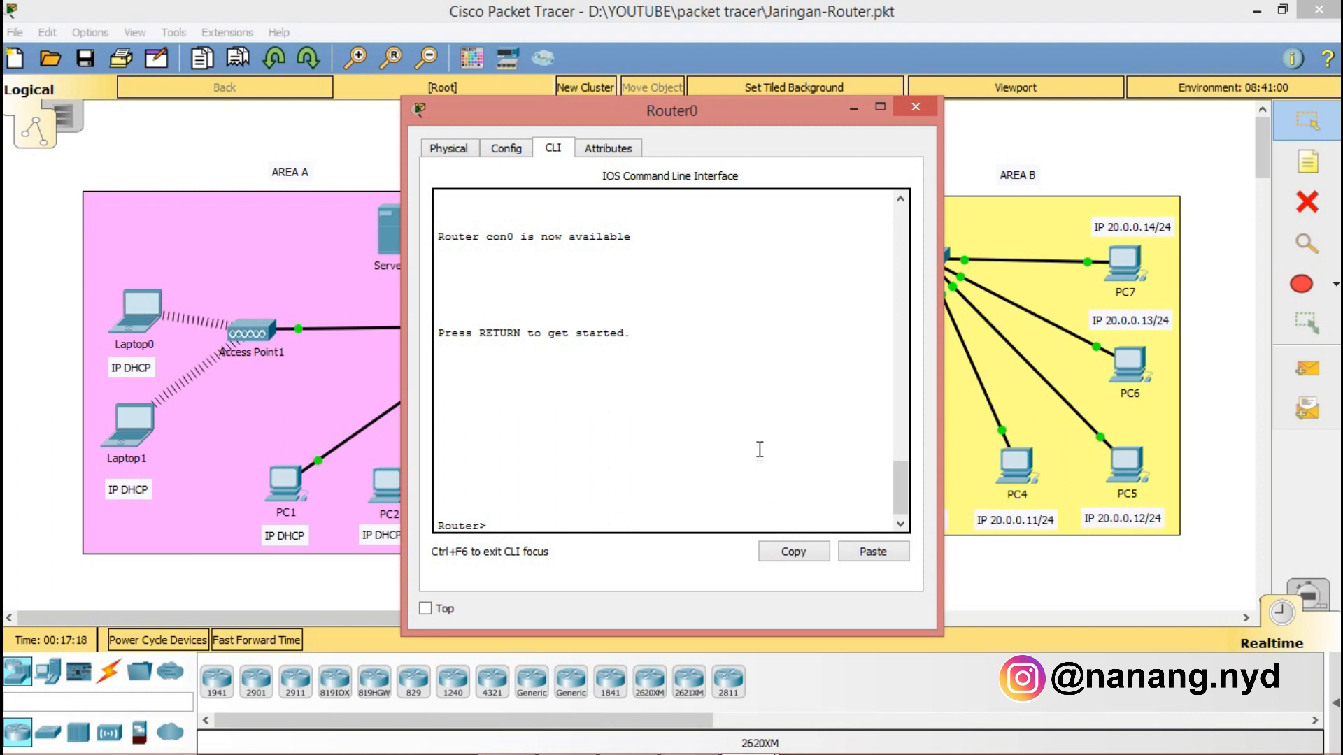
{"action": "left_click", "coordinate": [916, 107]}
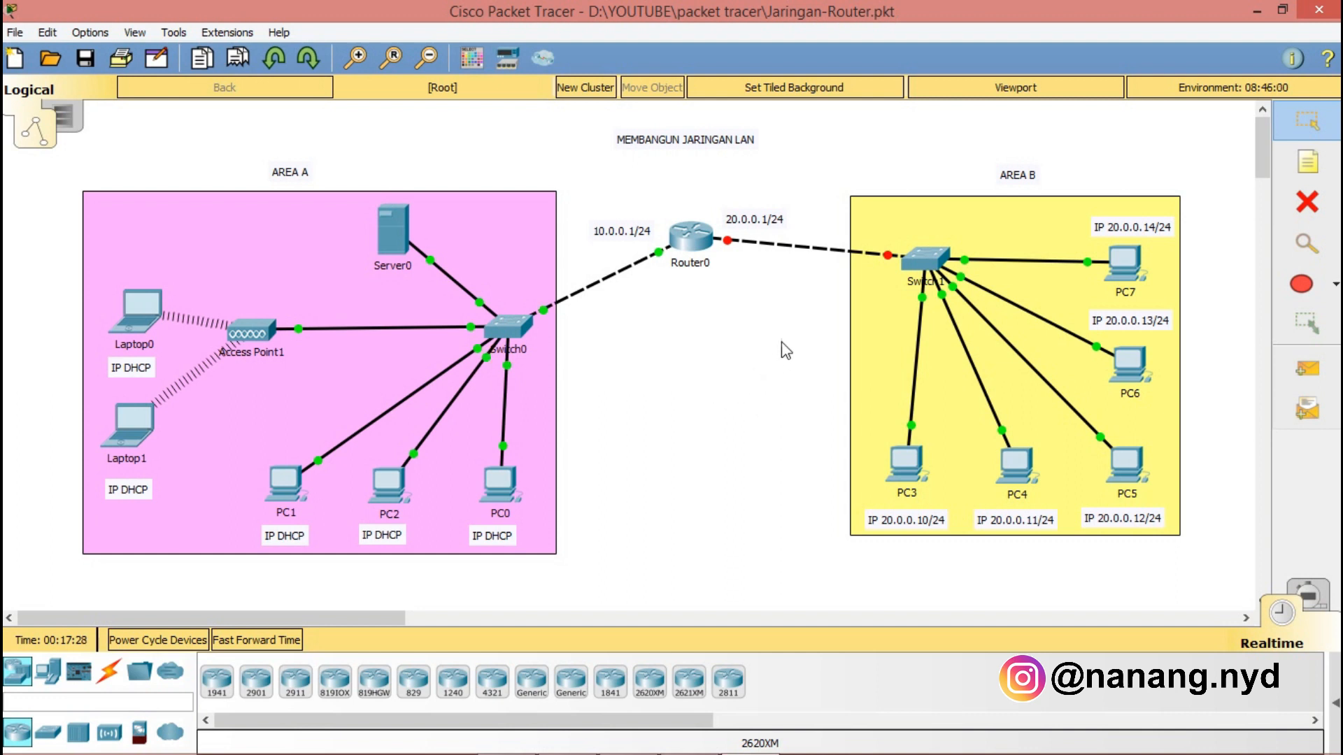
Step: Reopen Router0's command line and enter global configuration mode using enable and configure terminal
{"action": "mouse_move", "coordinate": [697, 243]}
{"action": "left_click", "coordinate": [693, 242]}
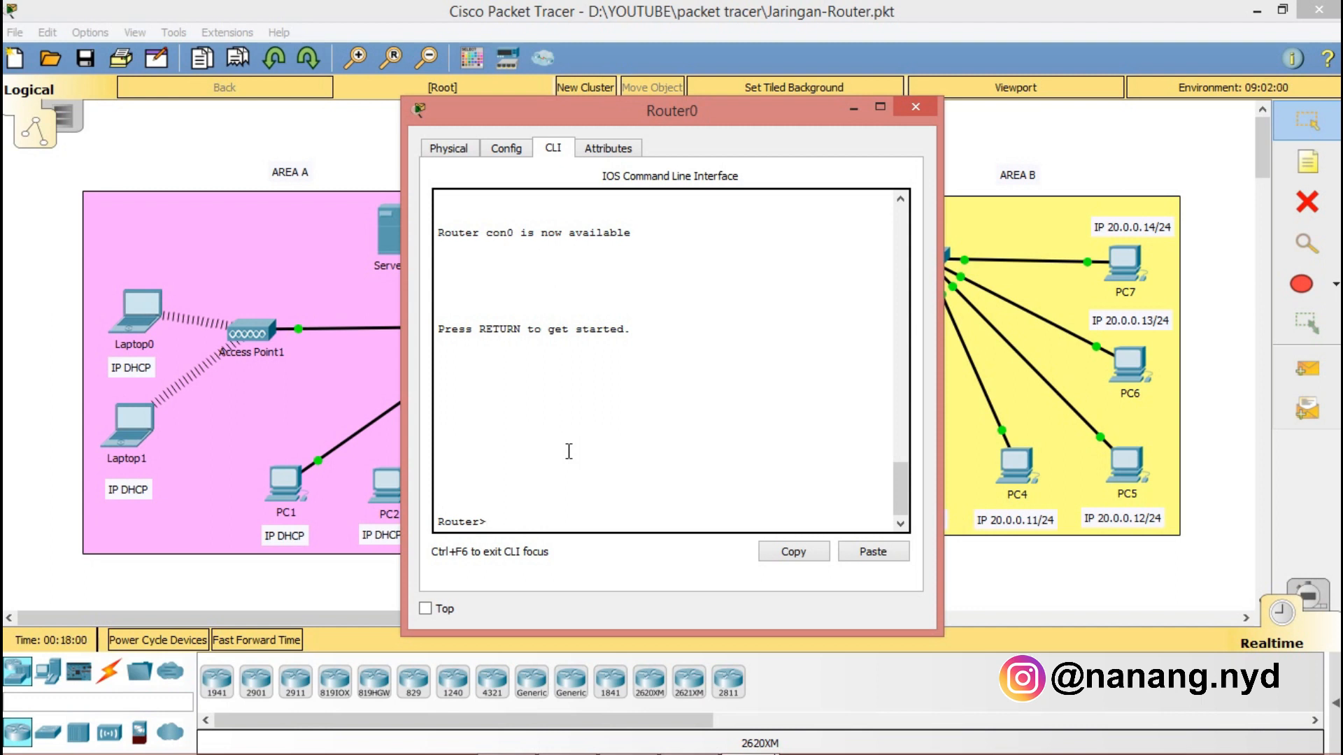
{"action": "type", "text": "nable"}
{"action": "key", "text": "Return"}
{"action": "type", "text": "configure terminal"}
{"action": "key", "text": "Return"}
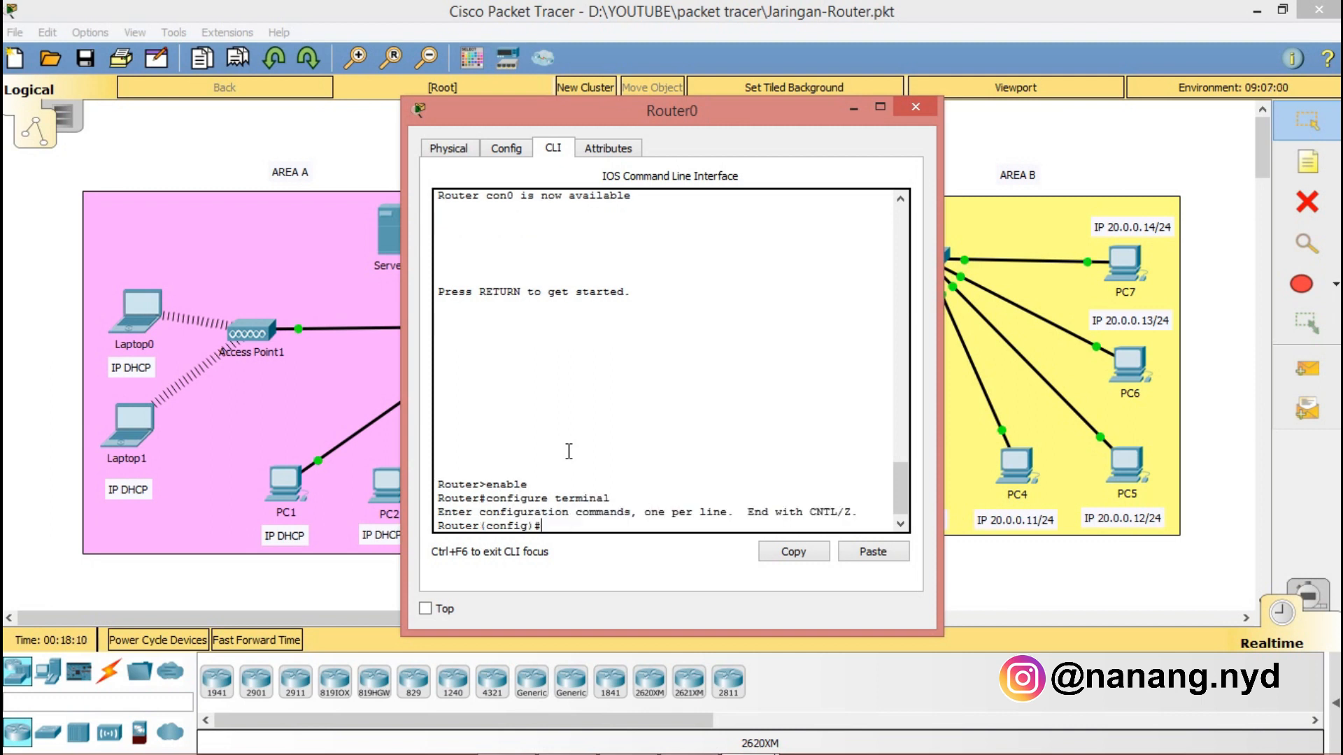
Step: Assign IP address 20.0.0.1 with mask 255.255.255.0 to interface gig 0/1 and activate it with no shutdown
{"action": "type", "text": "interface gig 0/1"}
{"action": "key", "text": "Return"}
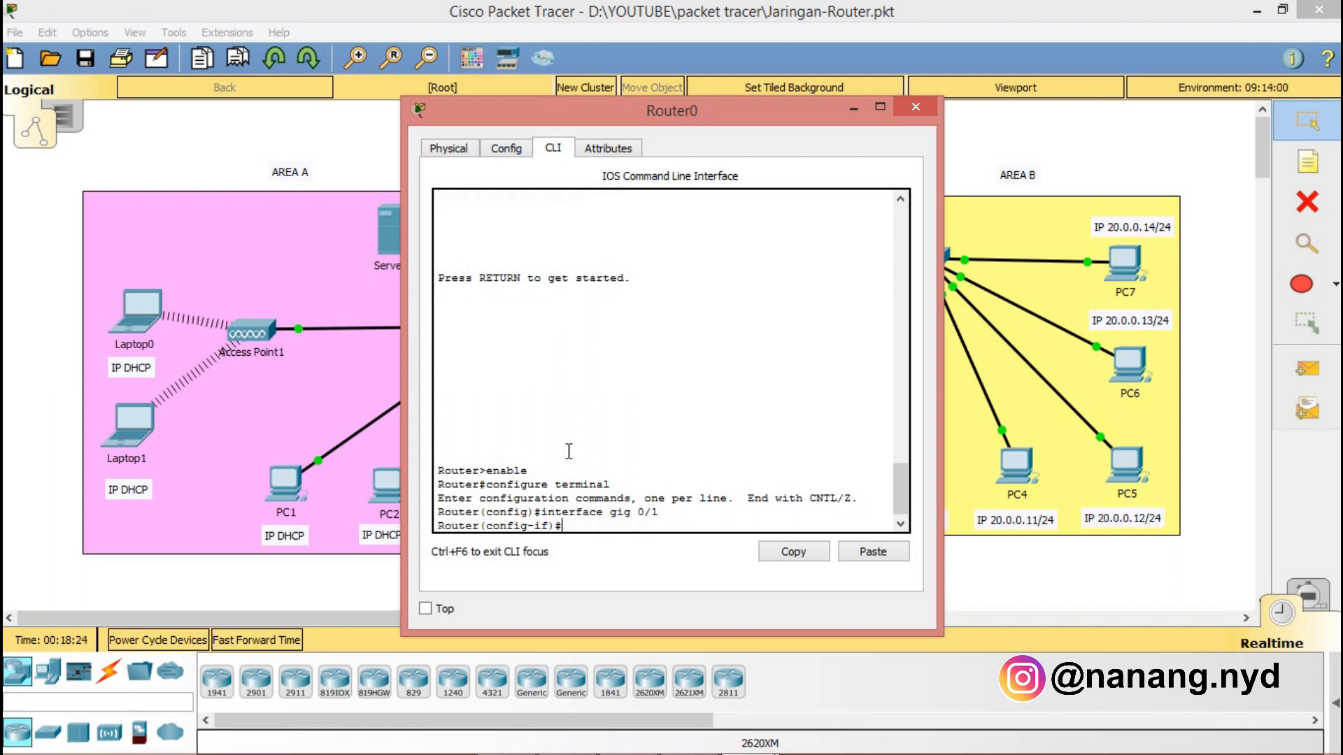
{"action": "type", "text": "ip address 20.0.0.1 255.255.255.0"}
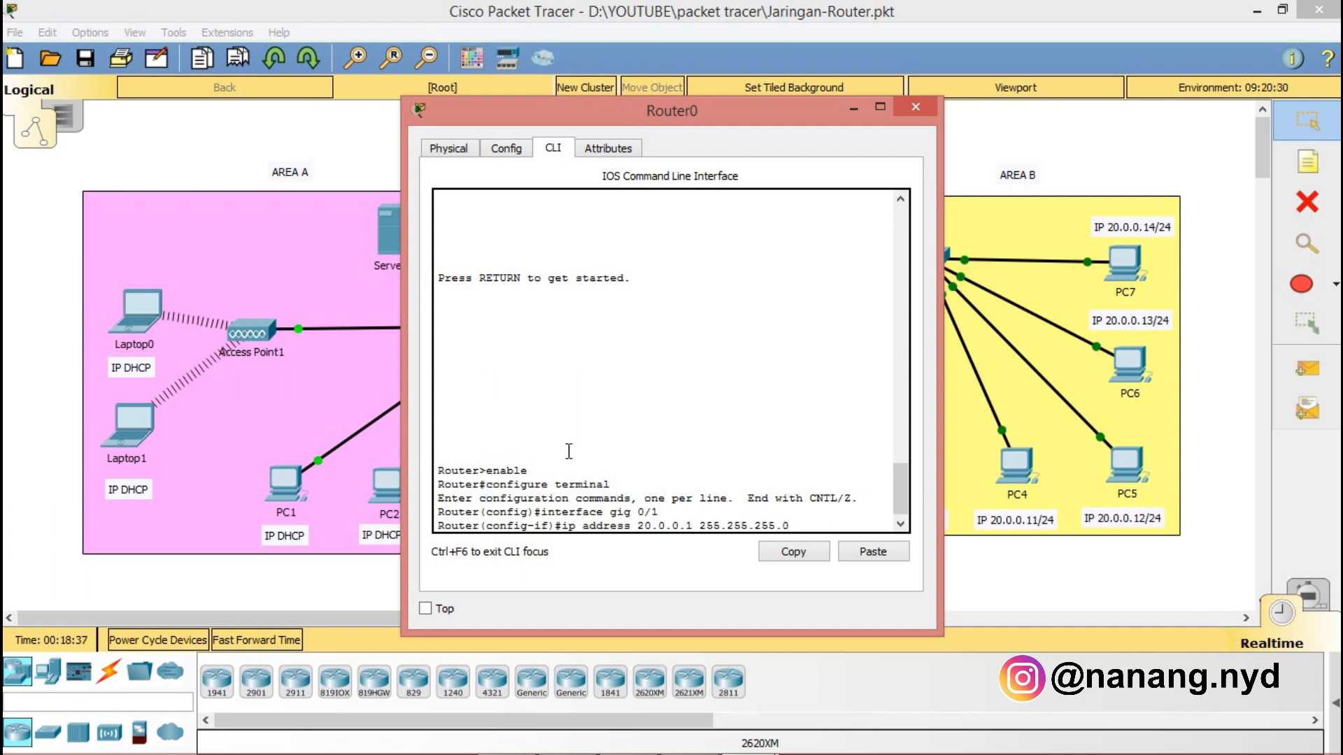
{"action": "key", "text": "Return"}
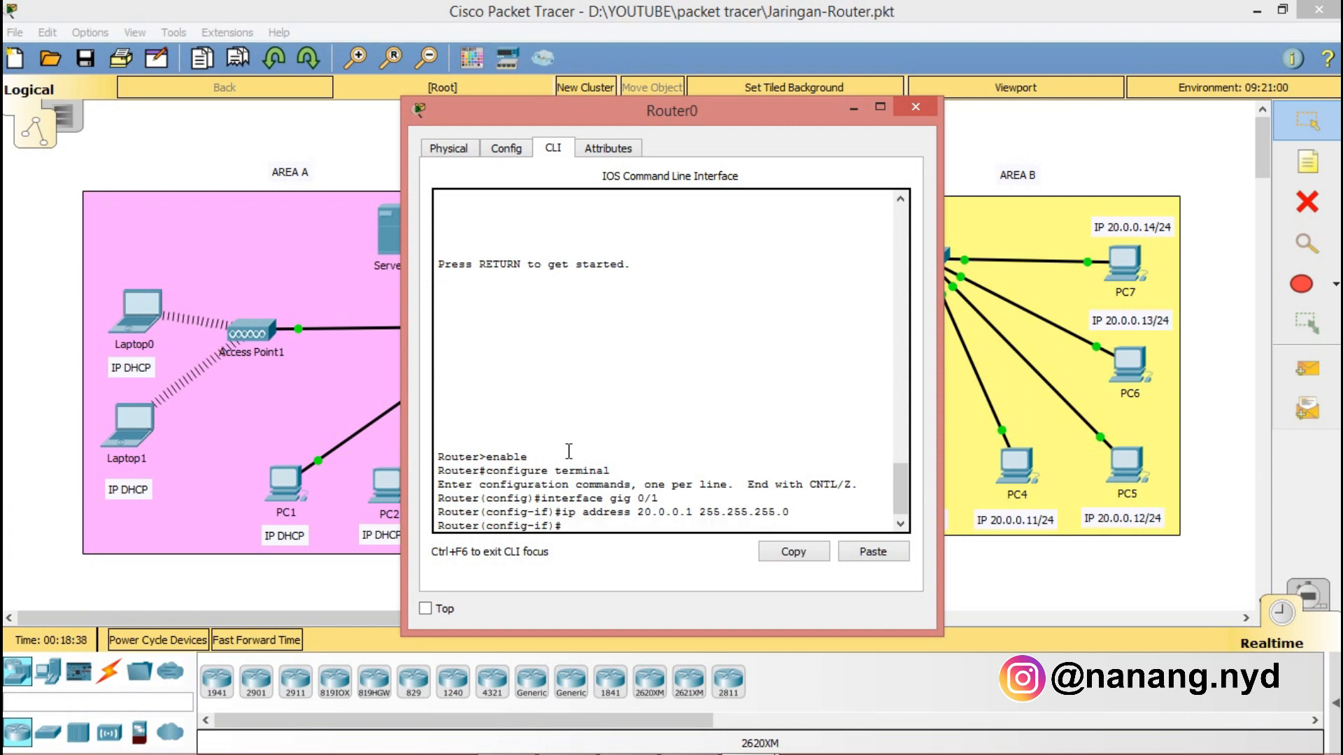
{"action": "type", "text": "no shutdown"}
{"action": "key", "text": "Return"}
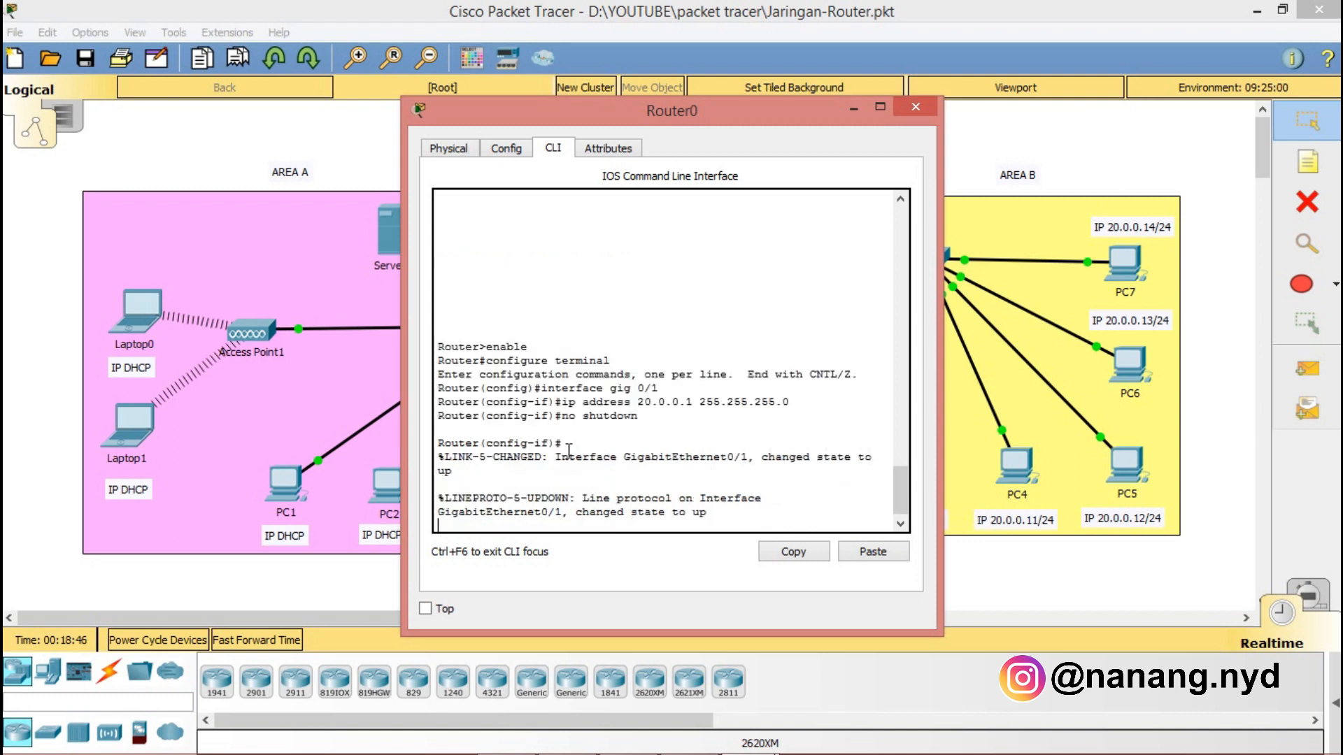
{"action": "key", "text": "Return"}
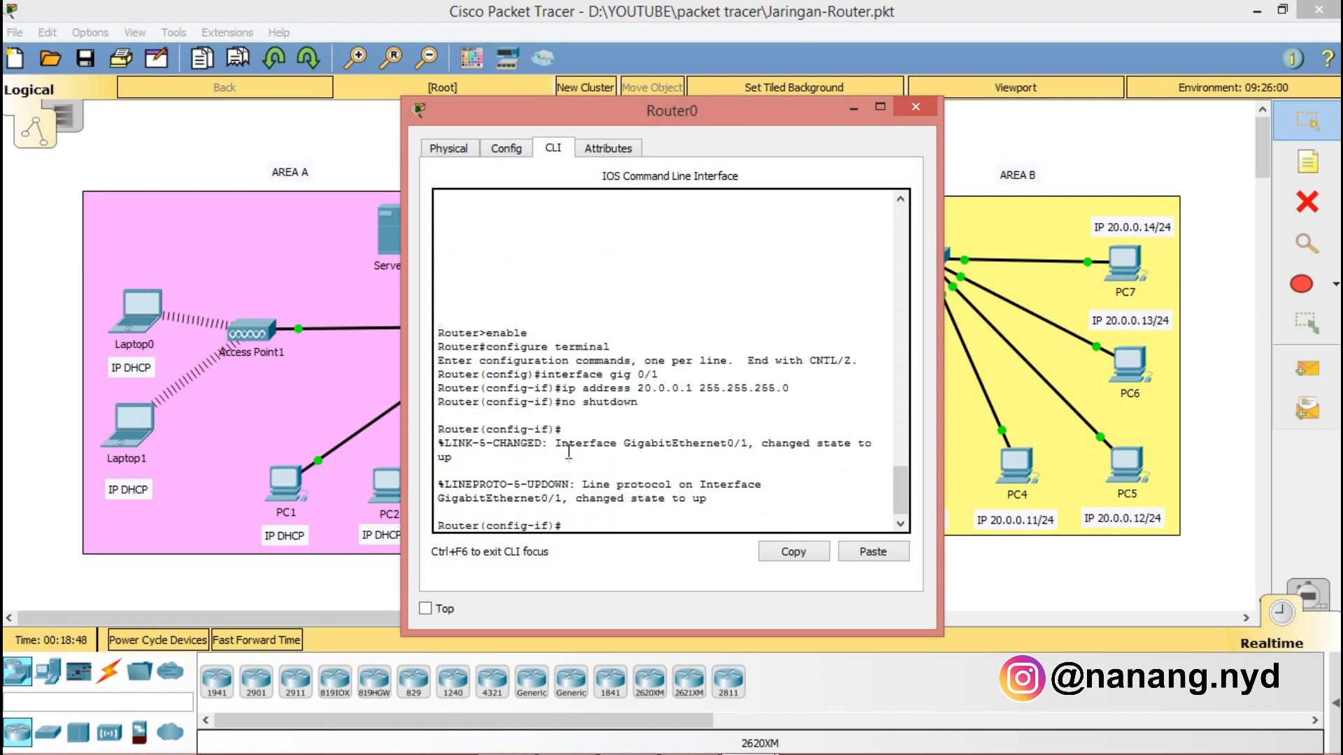
Step: Leave the configuration modes and save Router0's gig 0/1 configuration with write
{"action": "type", "text": "exit"}
{"action": "key", "text": "Return"}
{"action": "type", "text": "exit"}
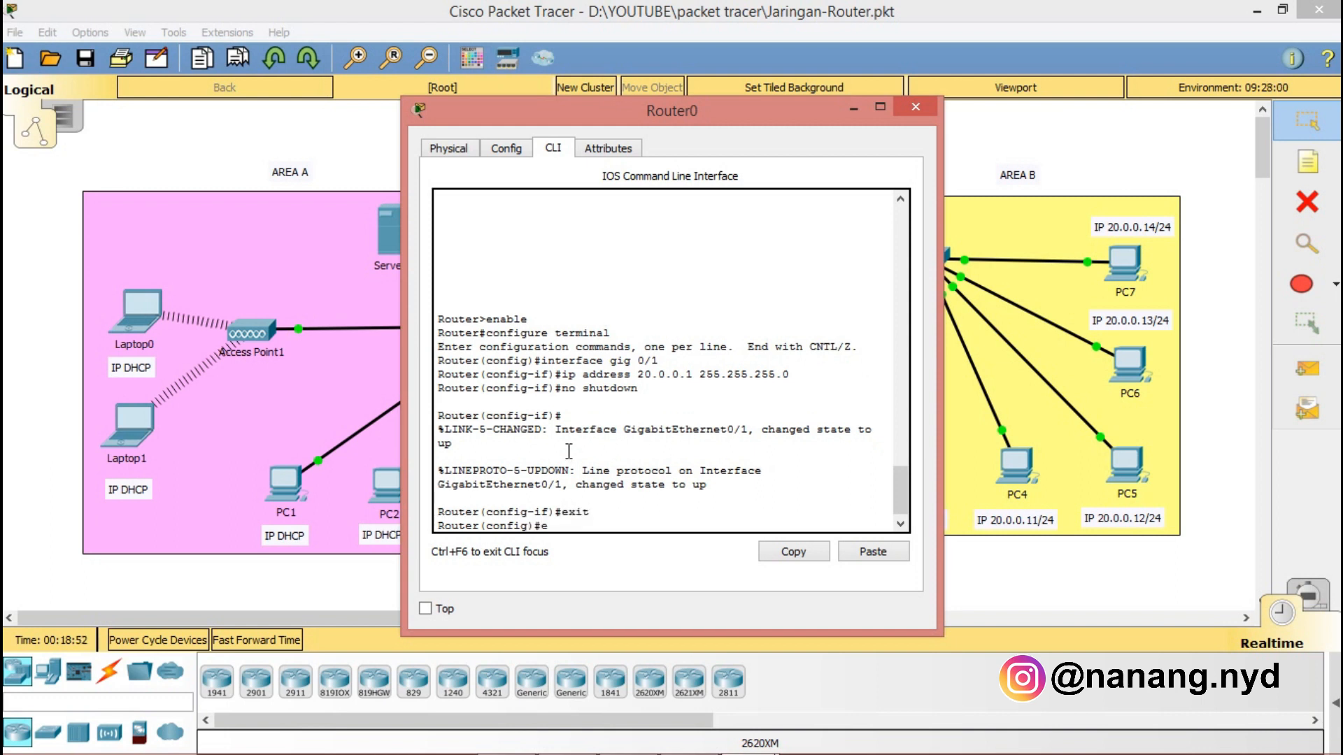
{"action": "key", "text": "Return"}
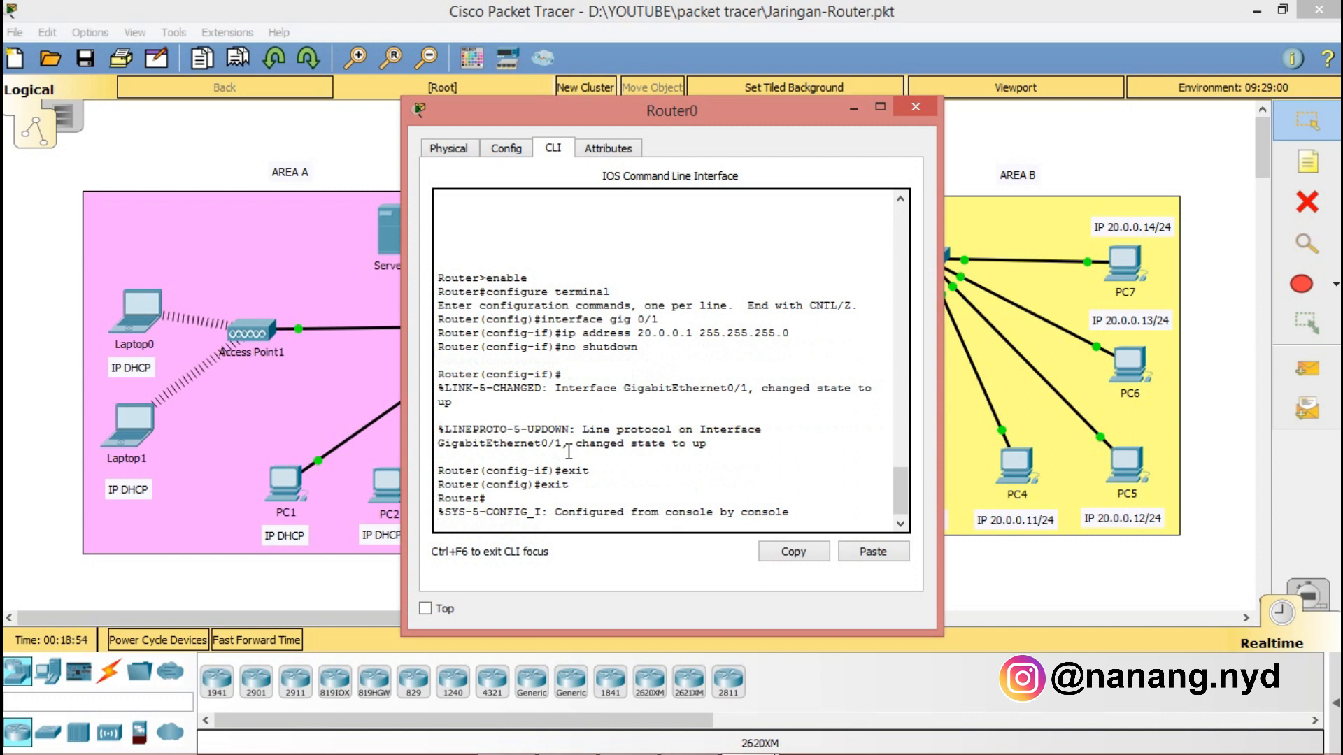
{"action": "type", "text": "write"}
{"action": "key", "text": "Return"}
{"action": "key", "text": "Return"}
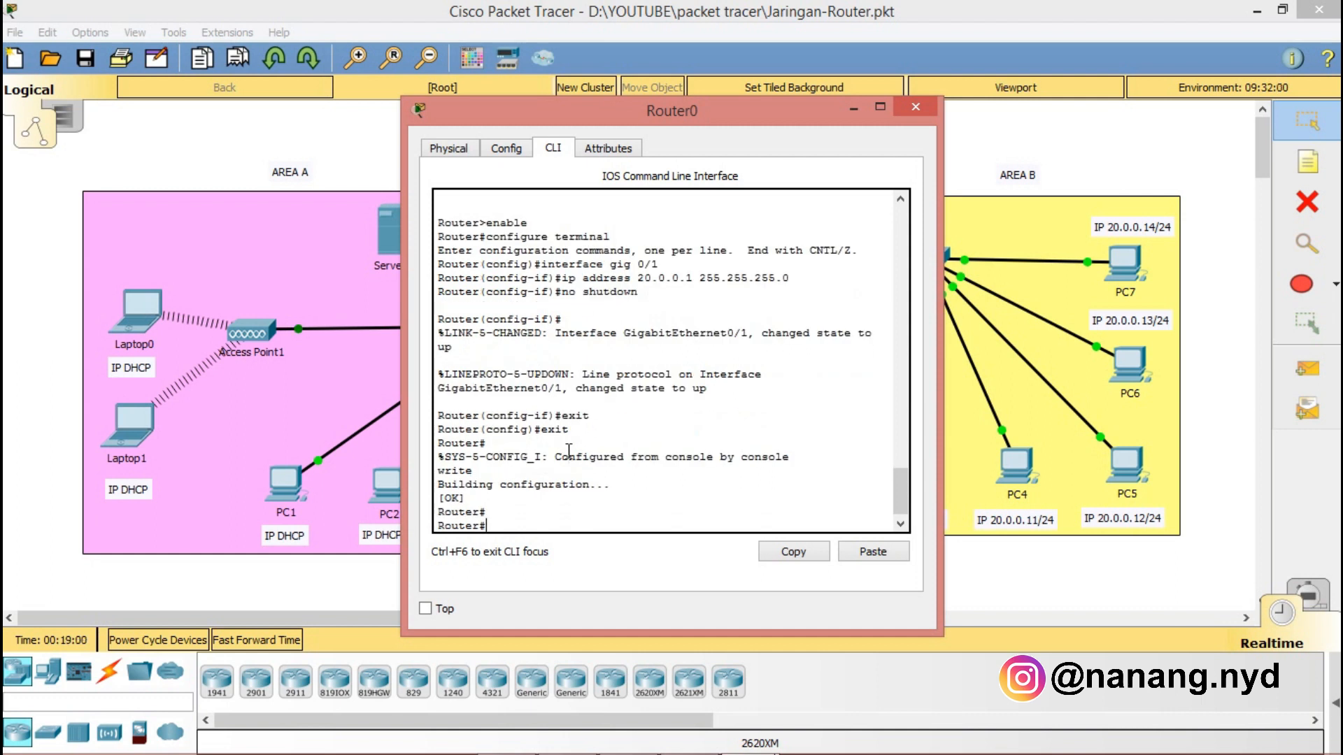
Step: Log out of Router0's console and close its window to return to the topology
{"action": "type", "text": "exit"}
{"action": "key", "text": "Return"}
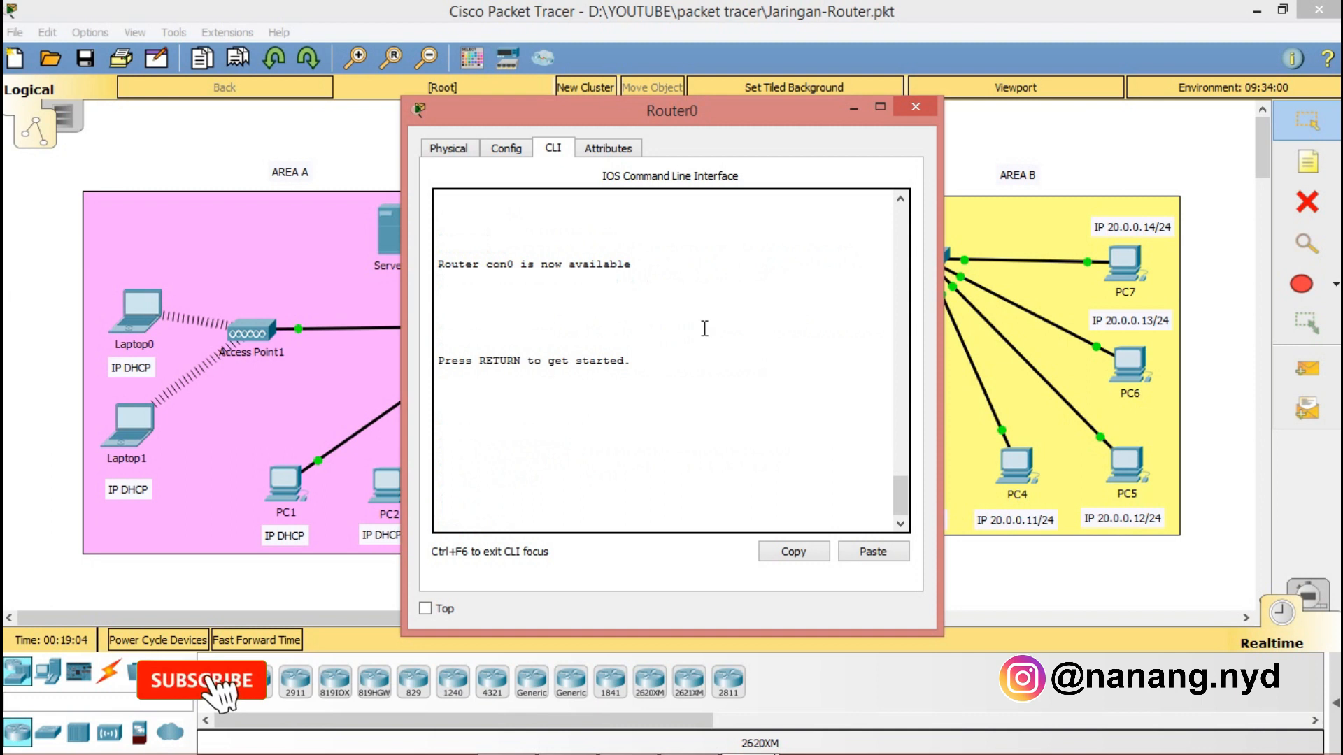
{"action": "left_click", "coordinate": [916, 107]}
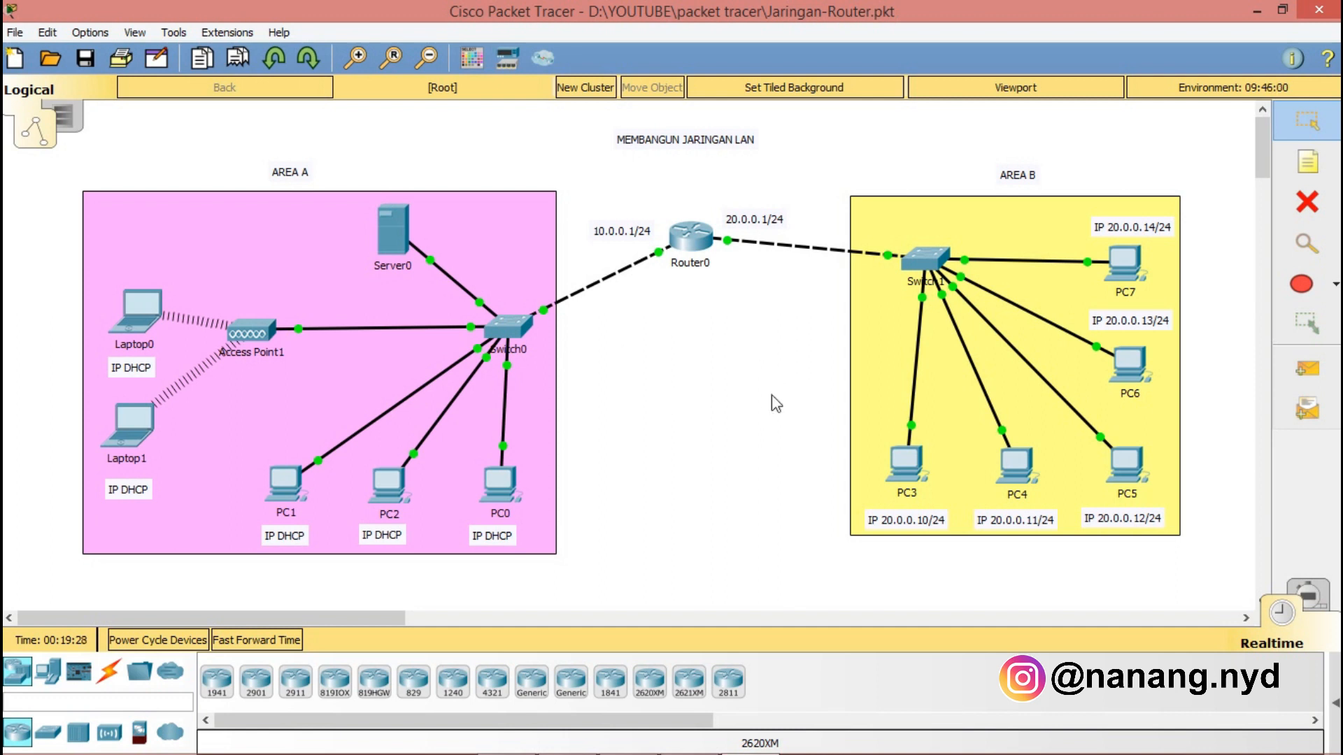
Step: Ping Router0's near interface at 20.0.0.1 from the command prompt of PC3 in Area B
{"action": "mouse_move", "coordinate": [700, 242]}
{"action": "left_click", "coordinate": [902, 471]}
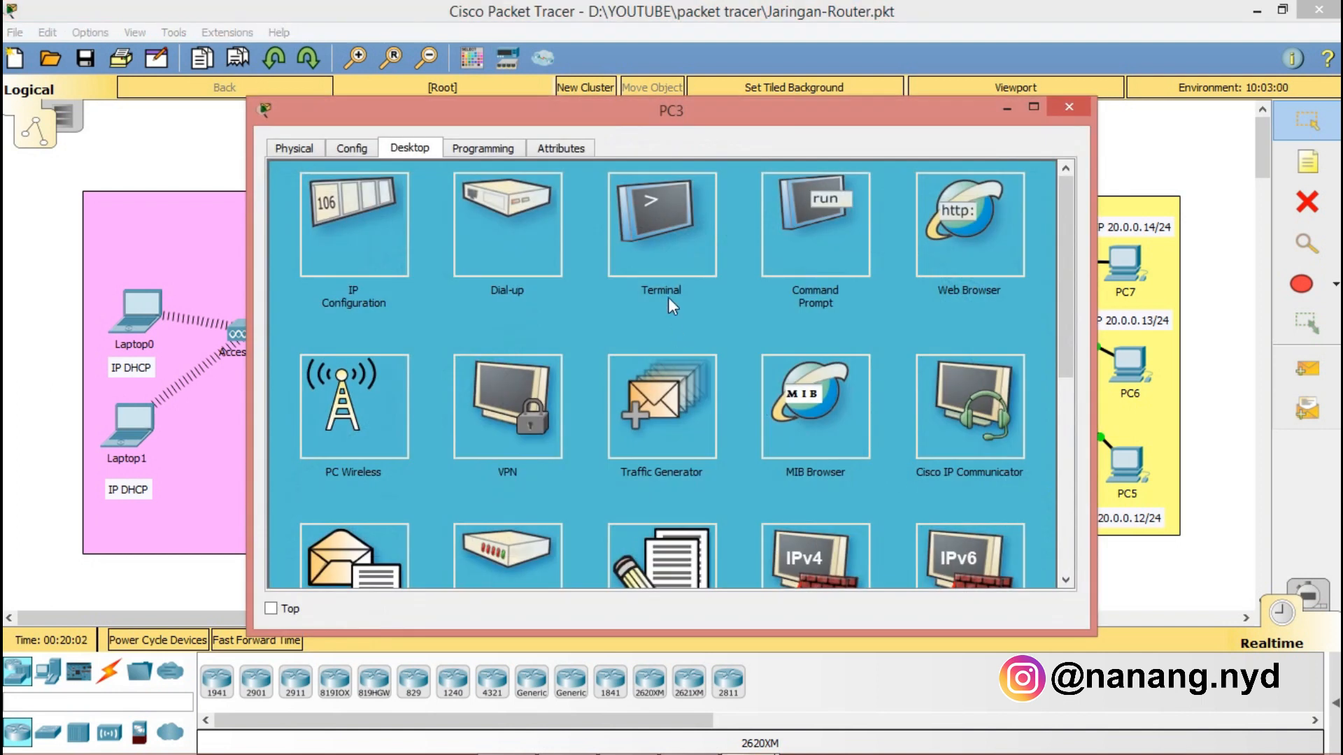
{"action": "left_click", "coordinate": [808, 228]}
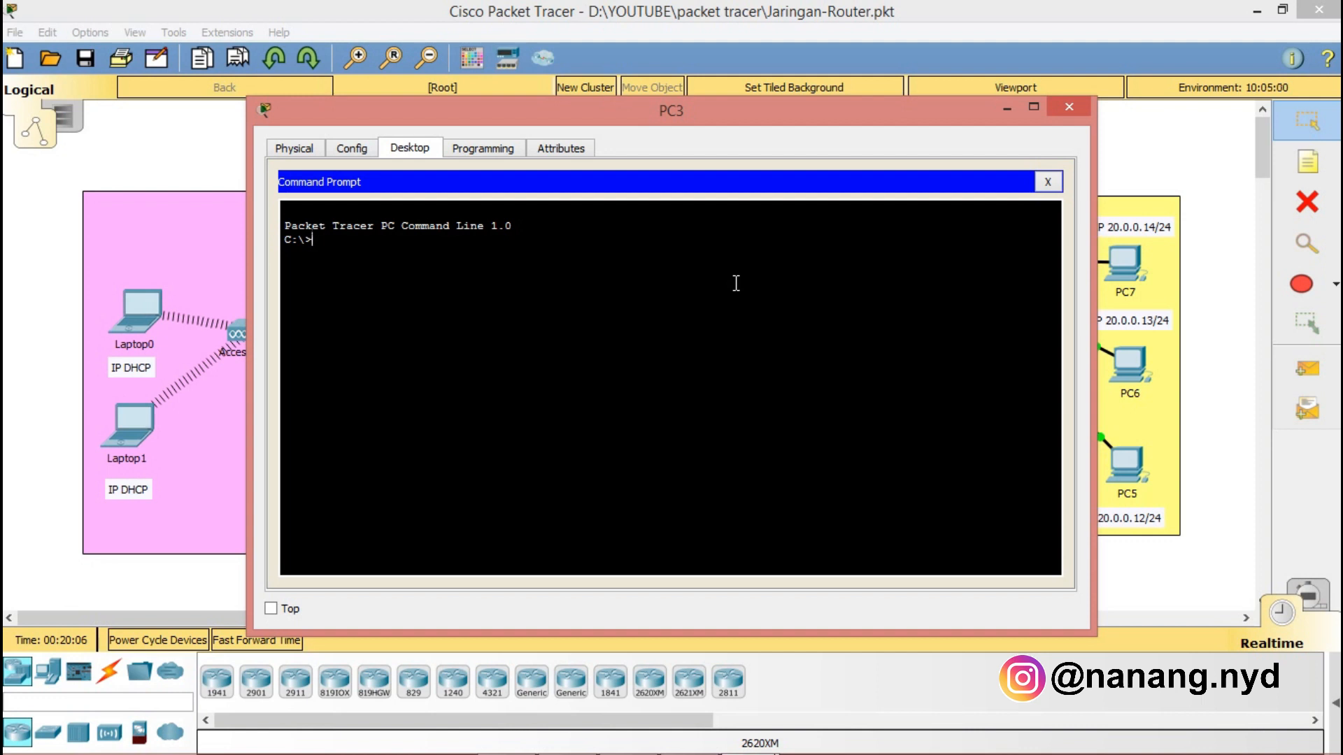
{"action": "type", "text": "ping 20.0.0.1"}
{"action": "key", "text": "Return"}
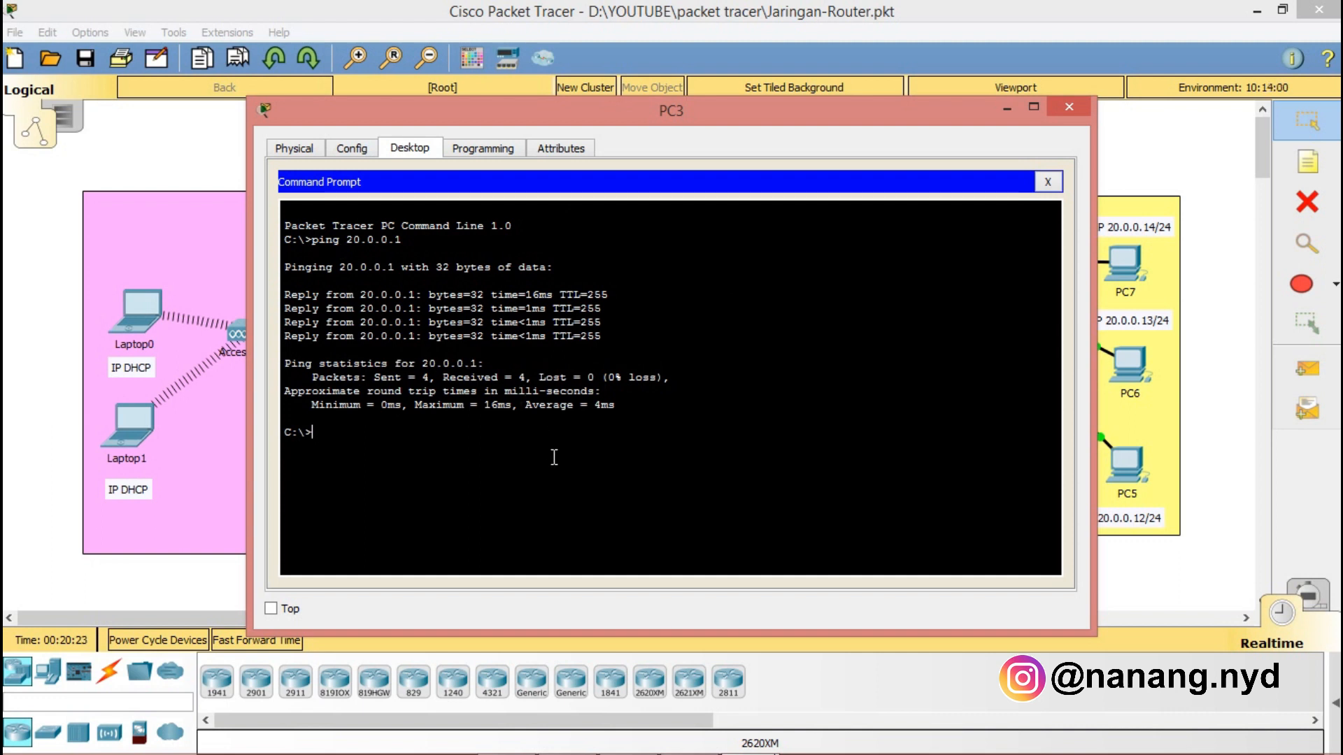
Step: Ping the router's Area A interface at 10.0.0.1 from PC3 and close the PC's window
{"action": "type", "text": "ping 10.0.0.1"}
{"action": "key", "text": "Return"}
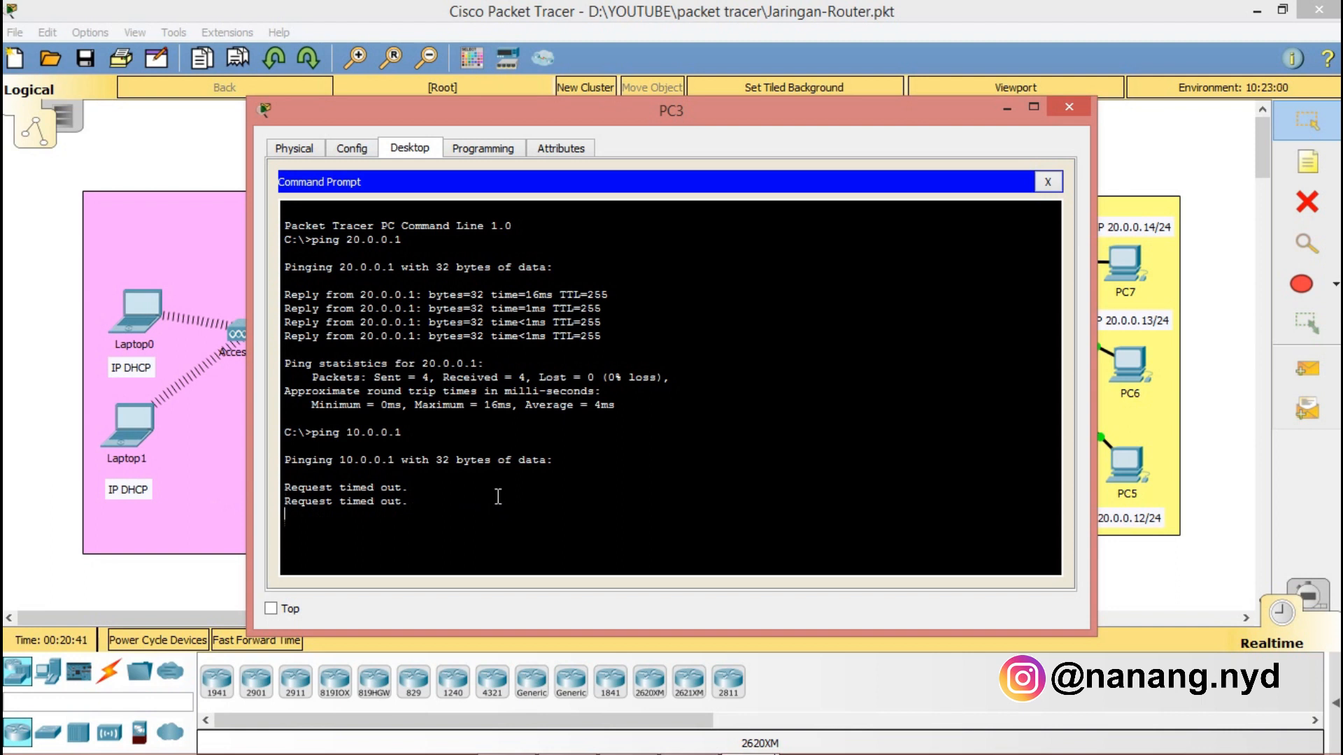
{"action": "left_click", "coordinate": [1047, 182]}
{"action": "left_click", "coordinate": [1082, 105]}
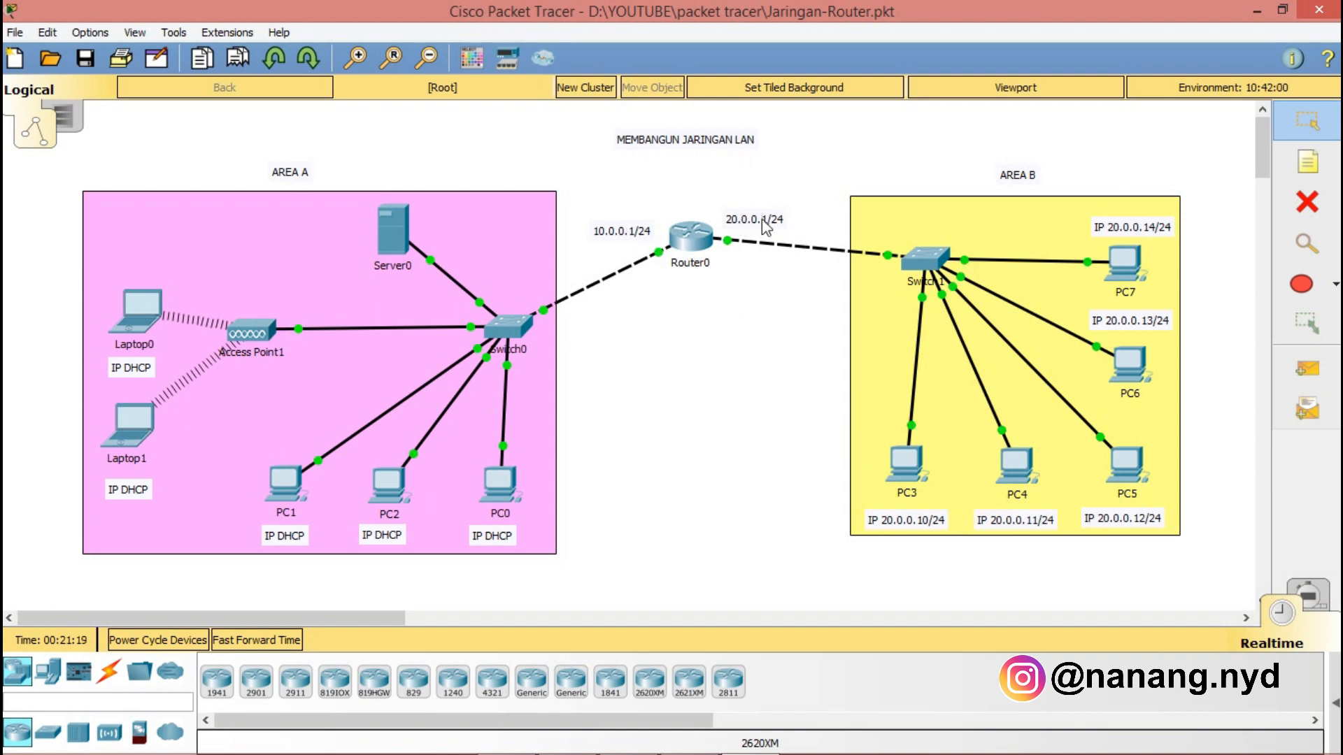
Step: Set PC3's default gateway to 20.0.0.1 in its static IP configuration
{"action": "left_click", "coordinate": [894, 466]}
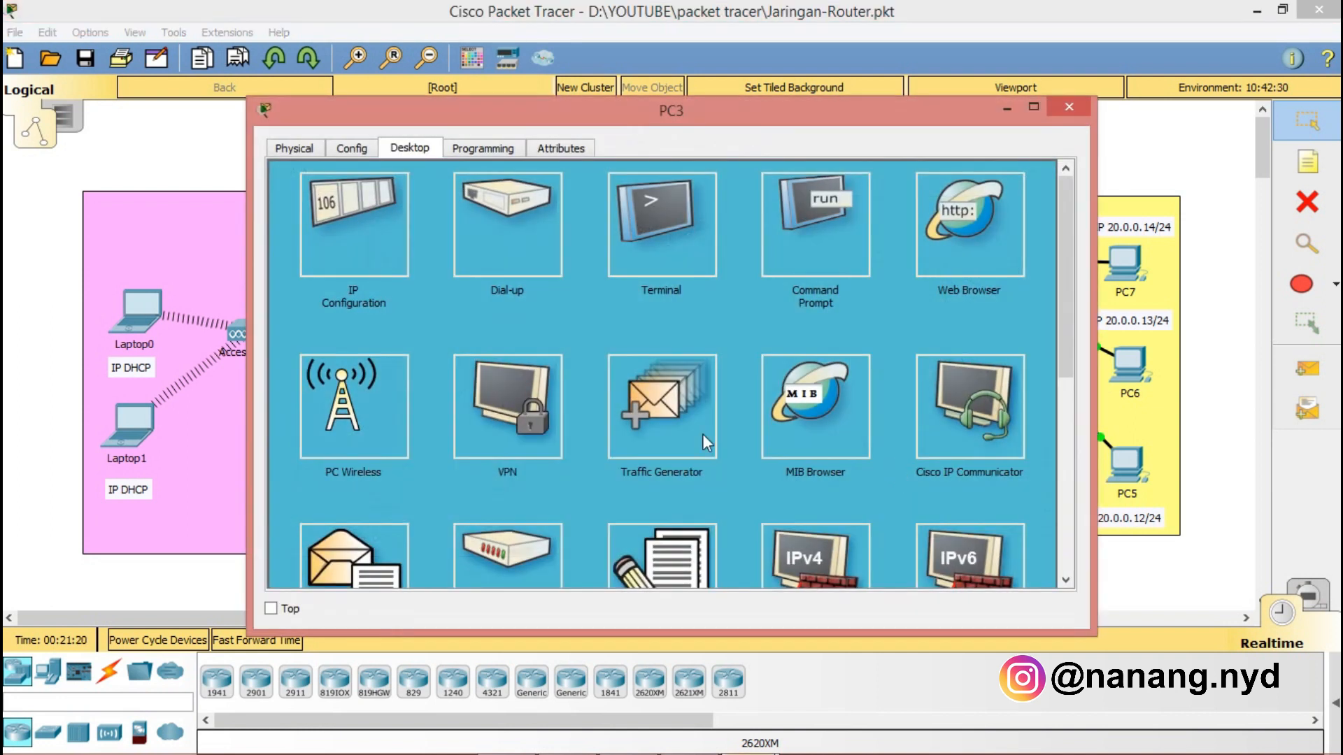
{"action": "left_click", "coordinate": [347, 210]}
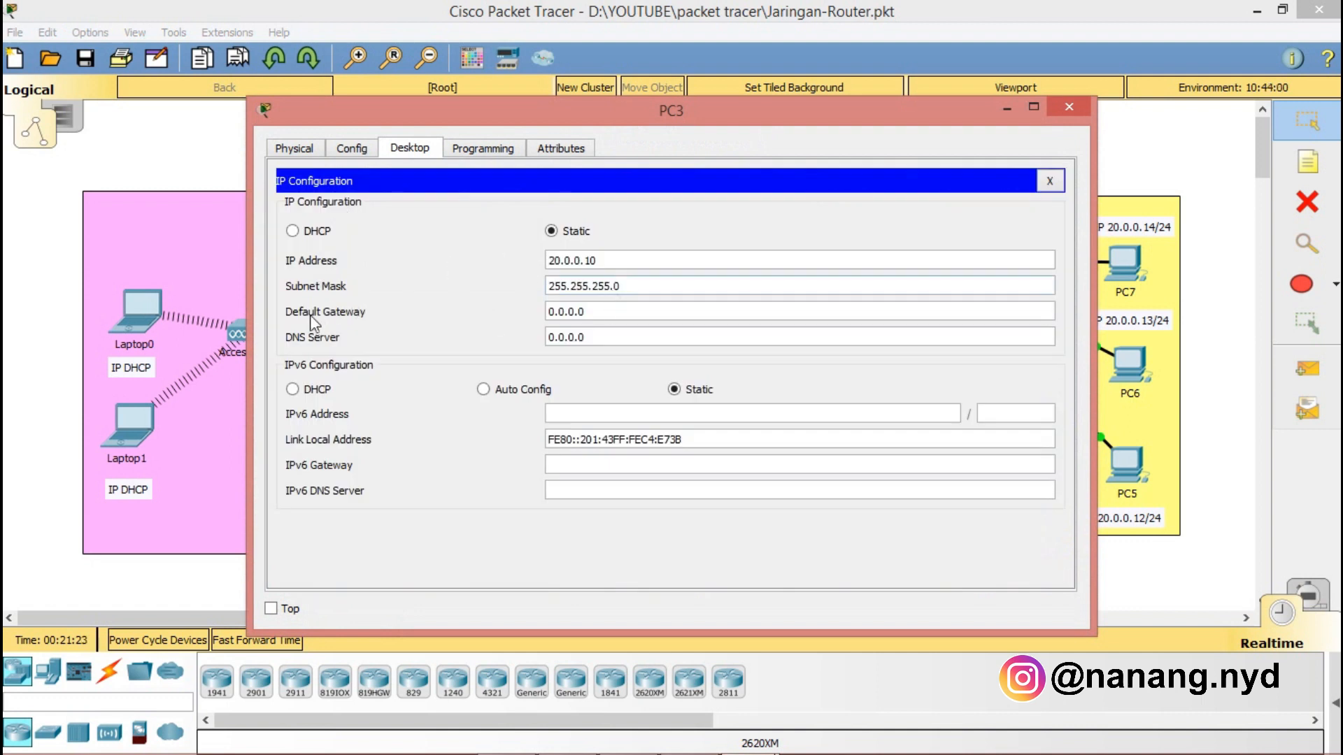
{"action": "left_click_drag", "start_coordinate": [588, 312], "coordinate": [483, 328]}
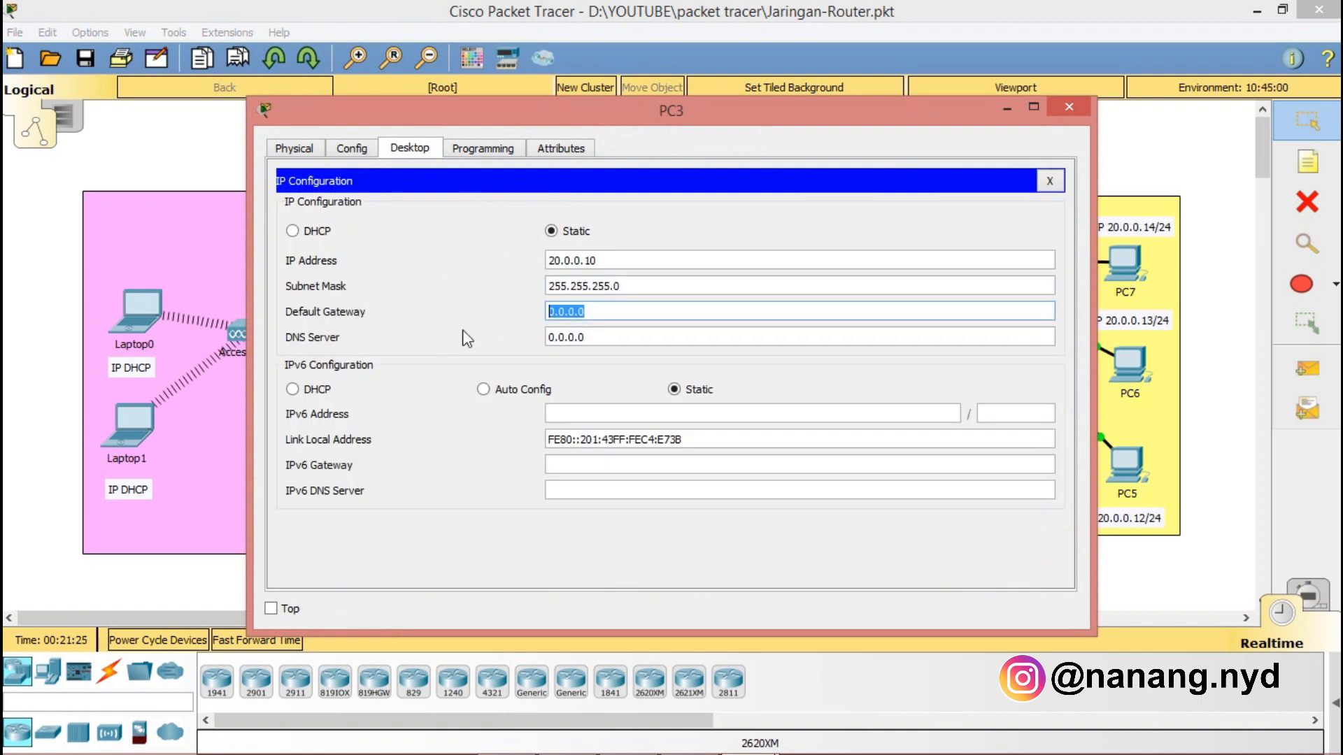
{"action": "type", "text": "20.0.0.1"}
{"action": "left_click", "coordinate": [1049, 182]}
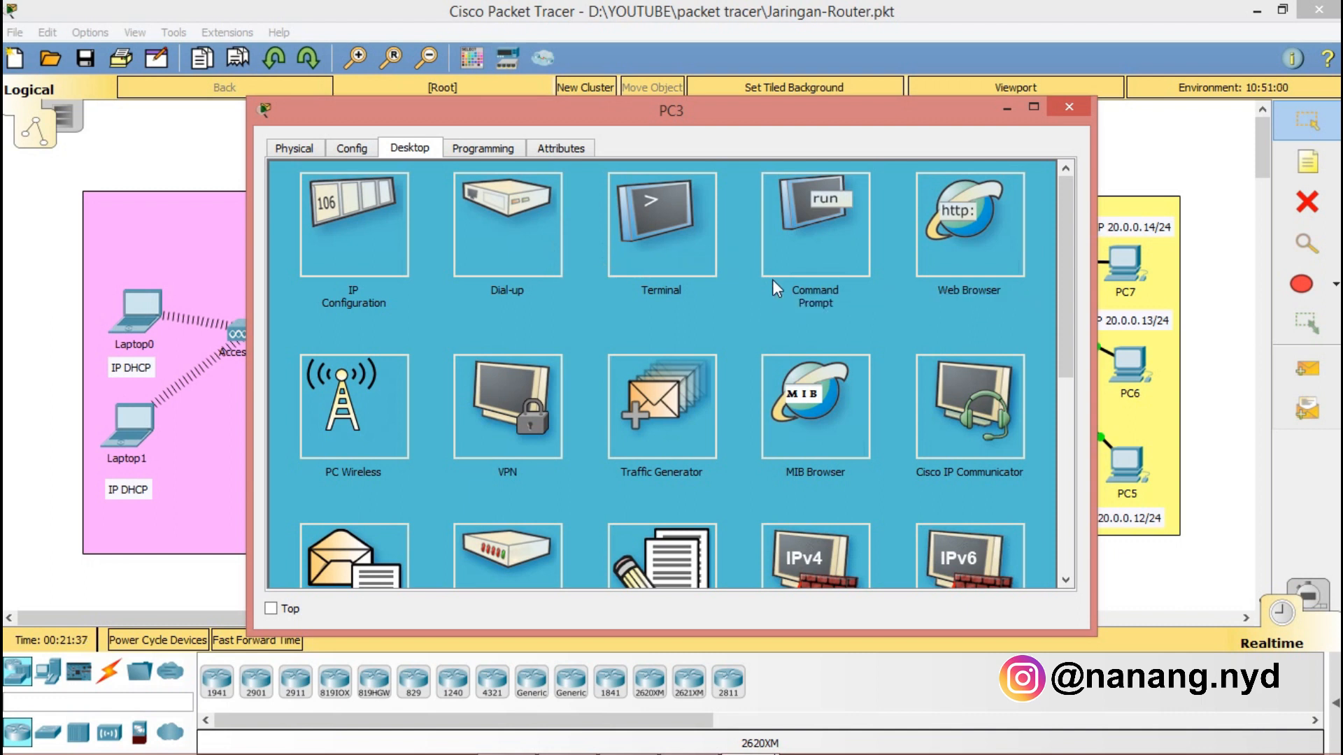
Step: Retest connectivity from PC3's command prompt with a ping to 10.0.0.1, and close PC3's window
{"action": "left_click", "coordinate": [811, 229]}
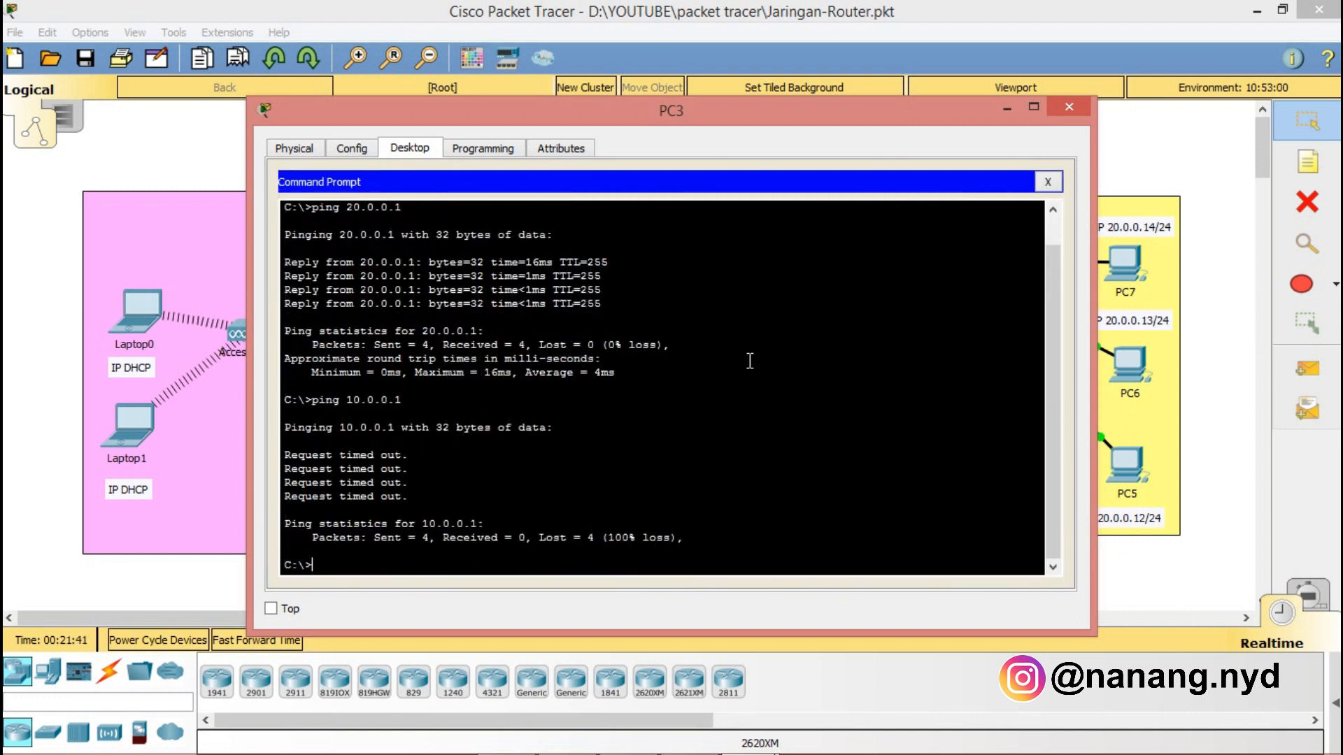
{"action": "type", "text": "ing 10.0.0.1"}
{"action": "key", "text": "Return"}
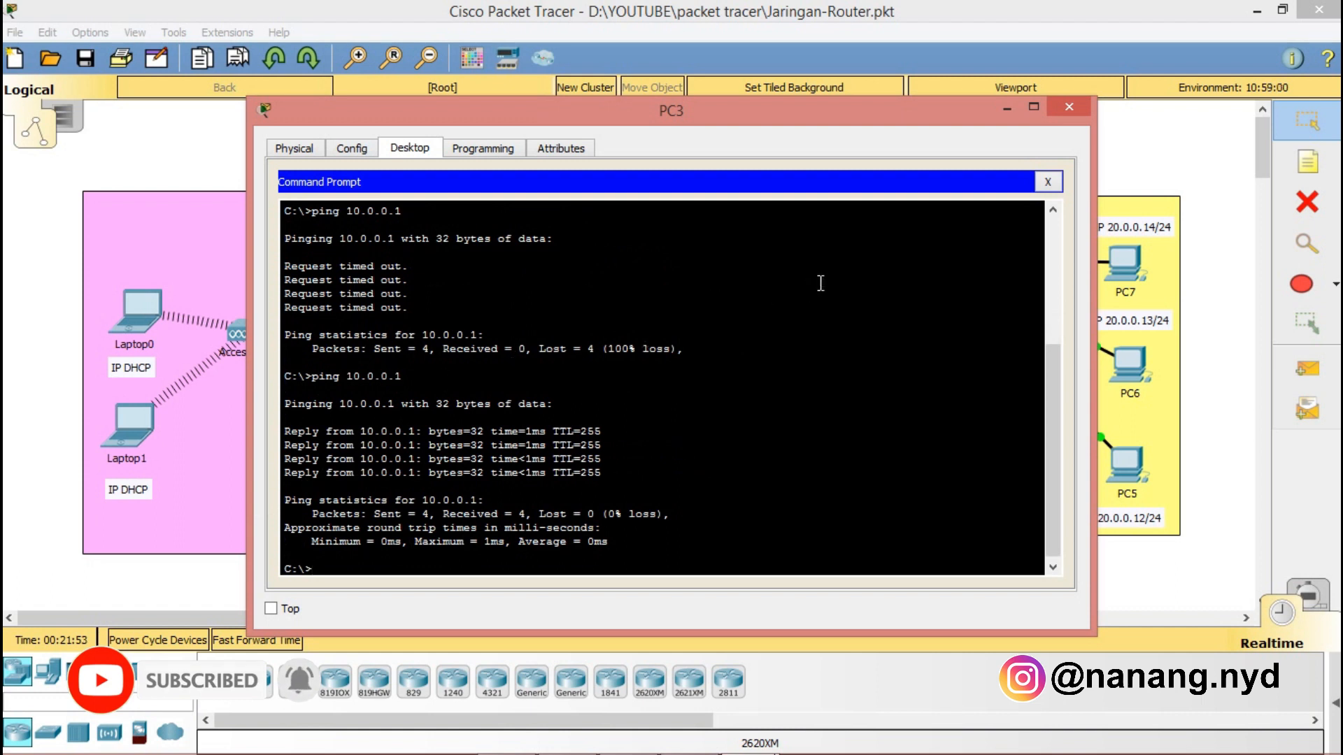
{"action": "left_click", "coordinate": [1049, 182]}
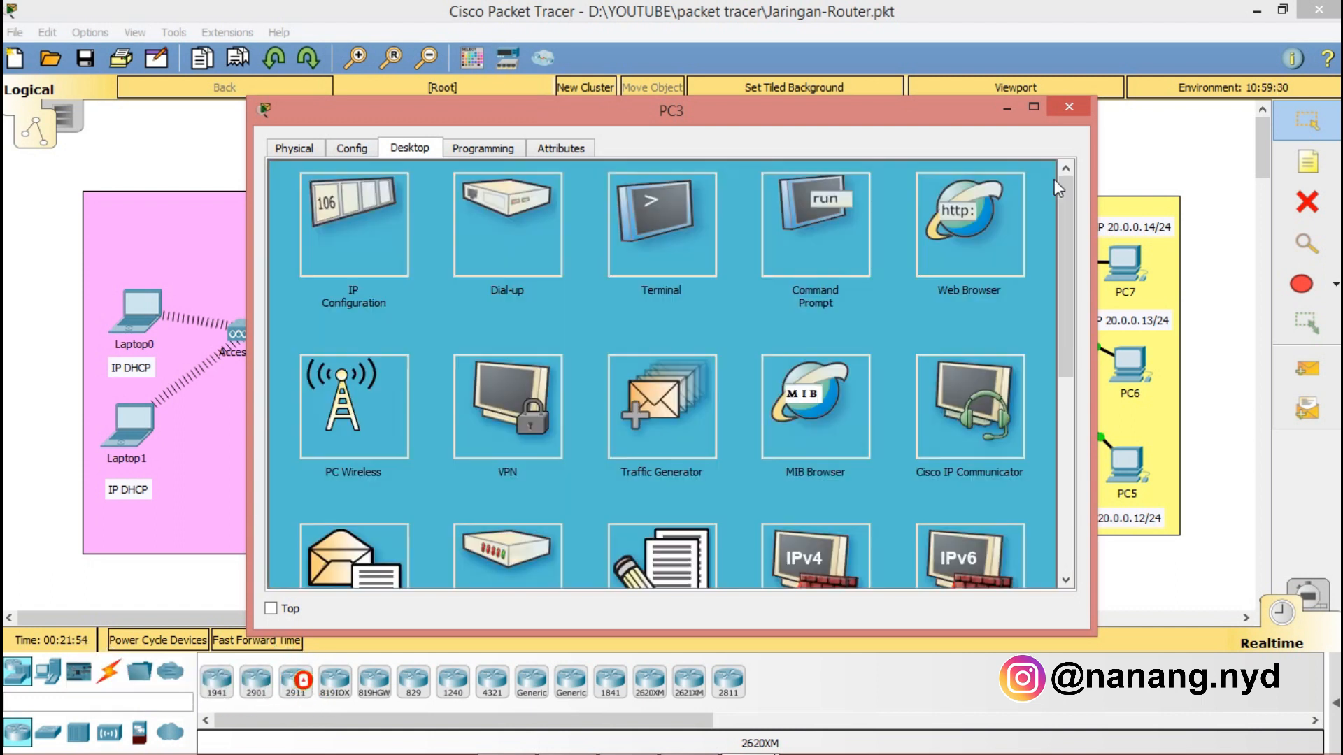
{"action": "left_click", "coordinate": [1068, 107]}
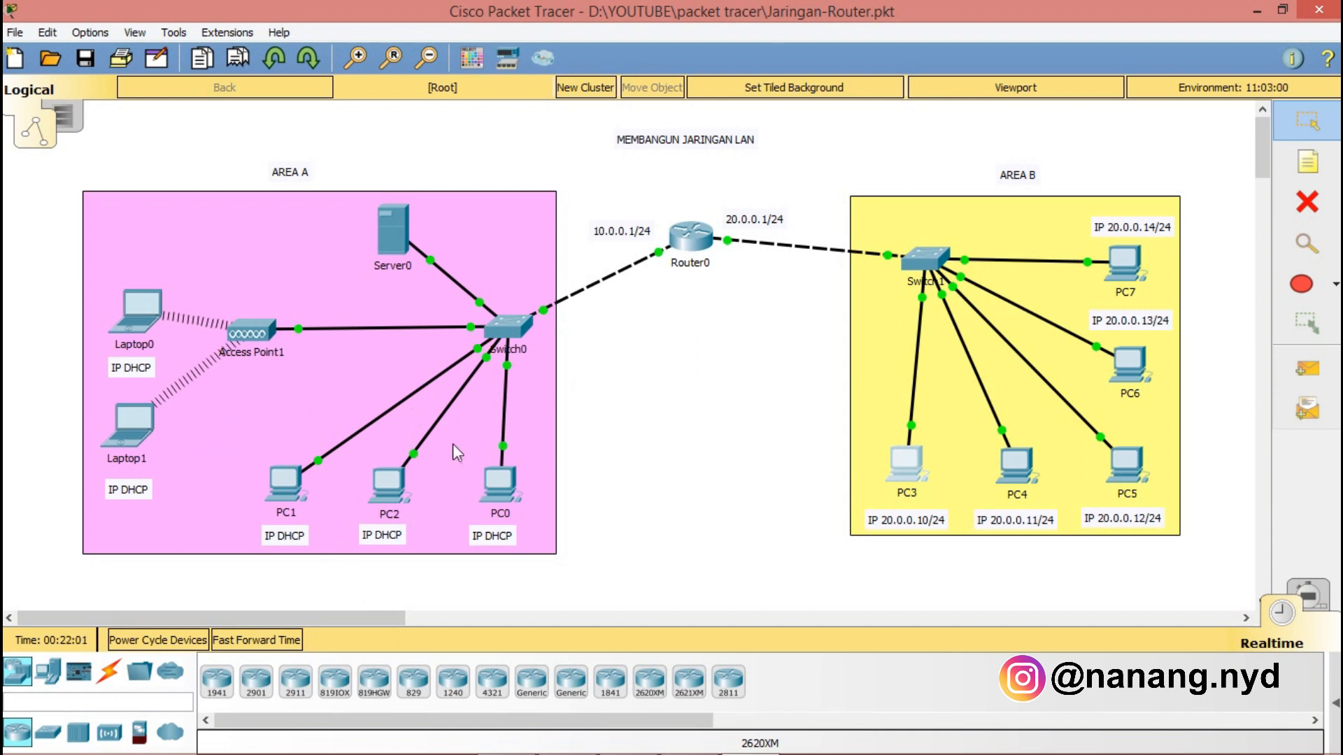
Step: Set the default gateway of Server0's DHCP pool serverPool to 10.0.0.1, save the pool and close the server's window
{"action": "left_click", "coordinate": [392, 231]}
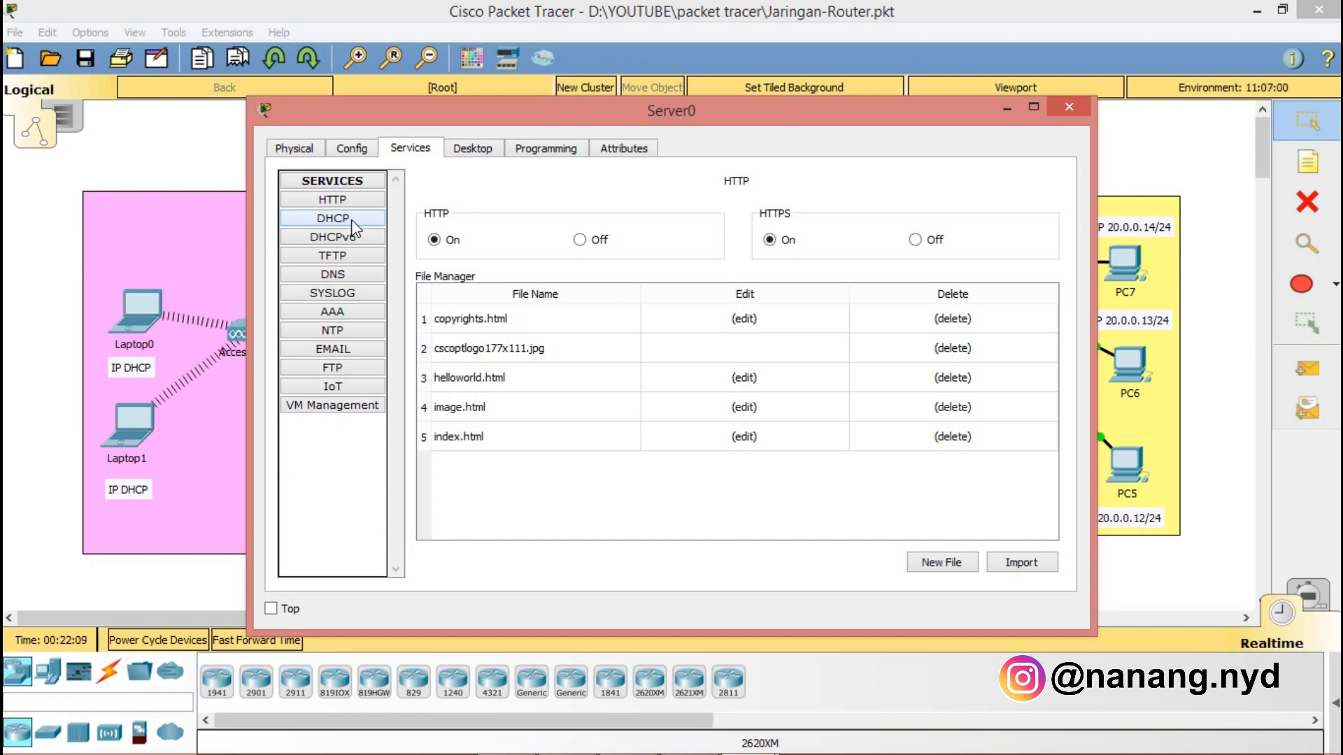
{"action": "left_click", "coordinate": [333, 219]}
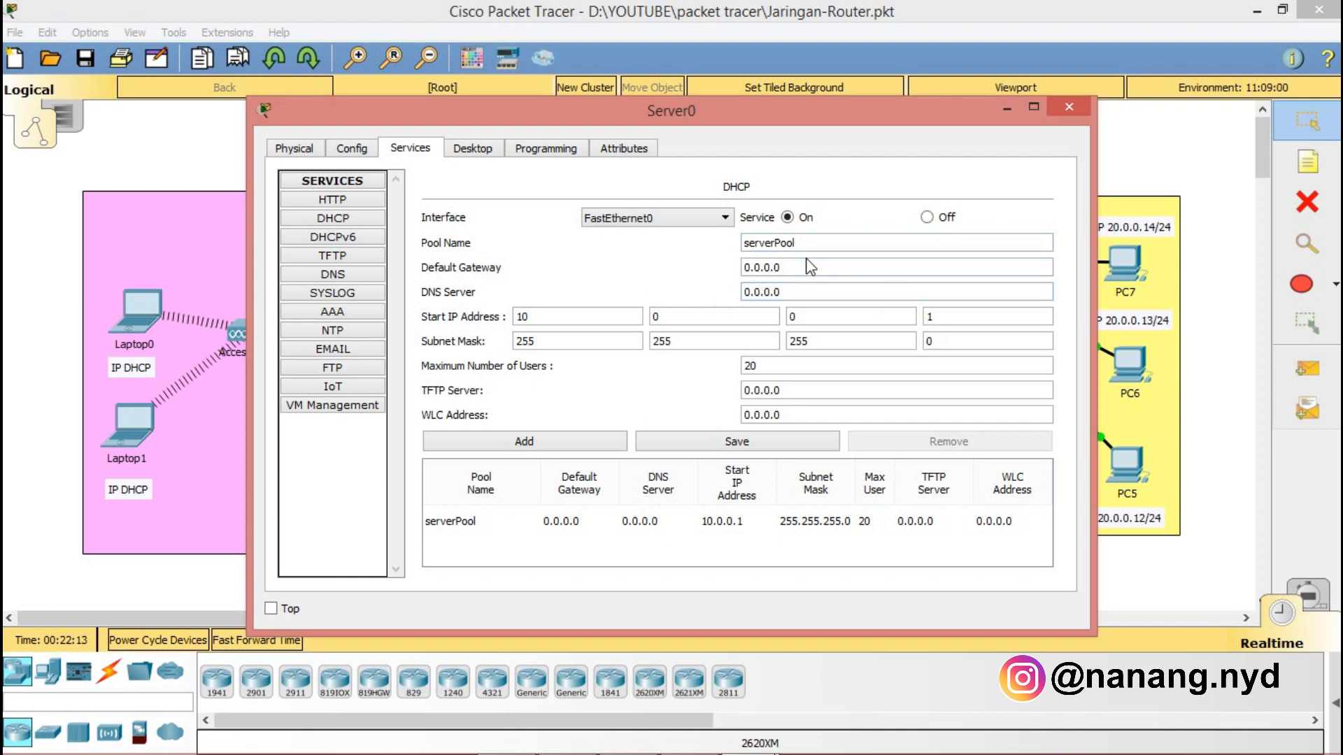
{"action": "left_click_drag", "start_coordinate": [781, 267], "coordinate": [743, 267]}
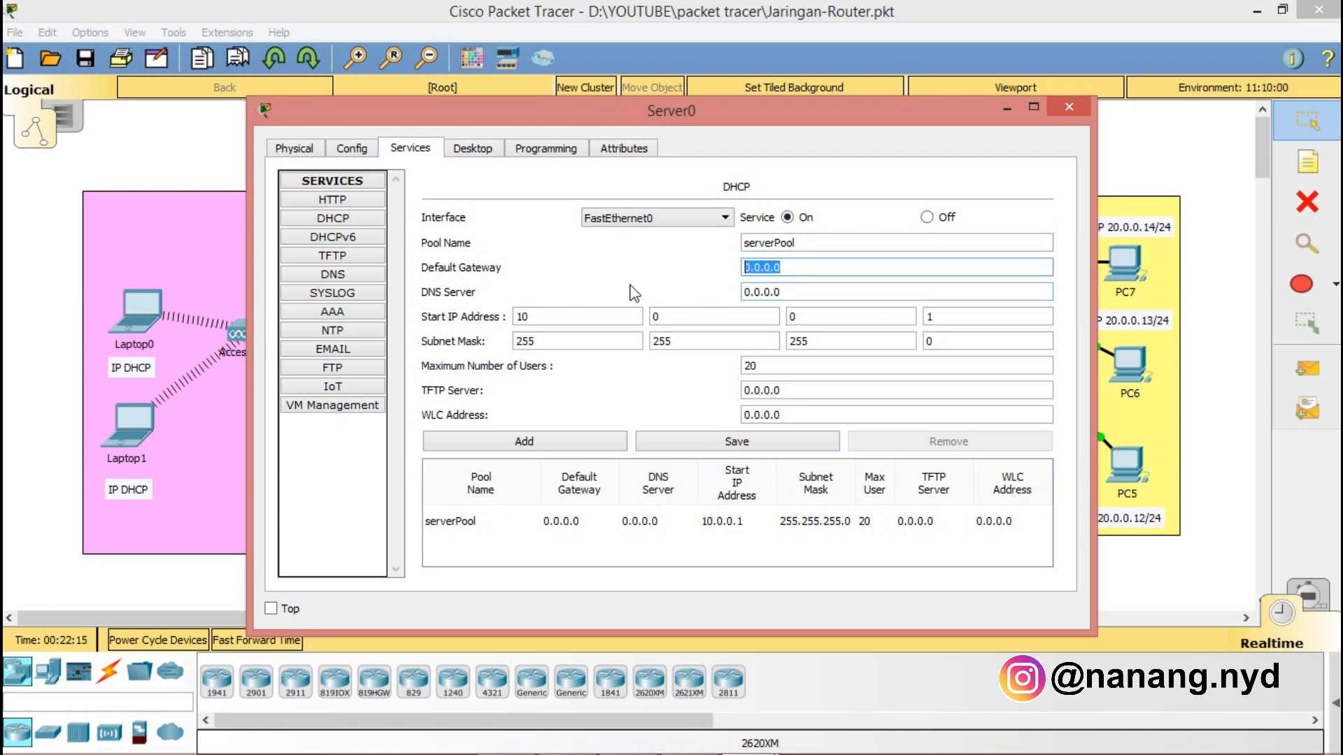
{"action": "type", "text": "10.0.0.1"}
{"action": "left_click", "coordinate": [741, 447]}
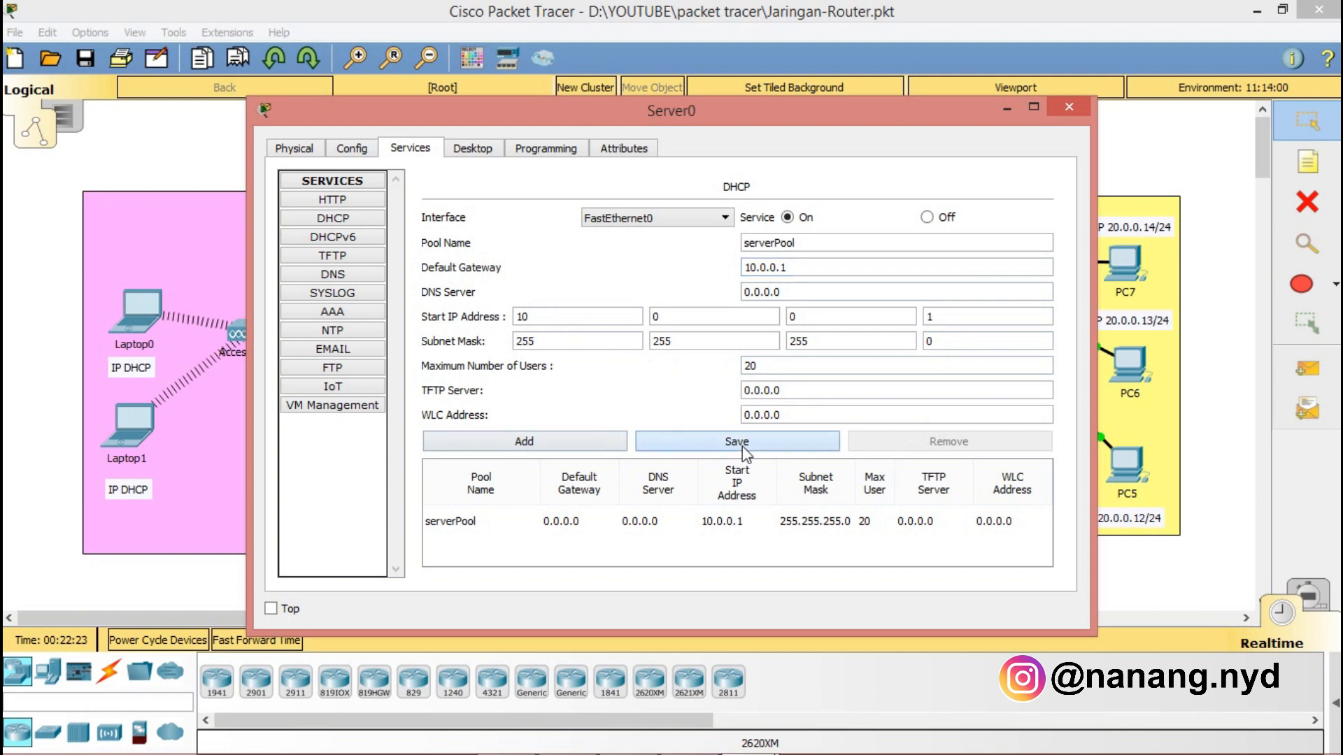
{"action": "left_click", "coordinate": [1069, 109]}
{"action": "left_click", "coordinate": [550, 414]}
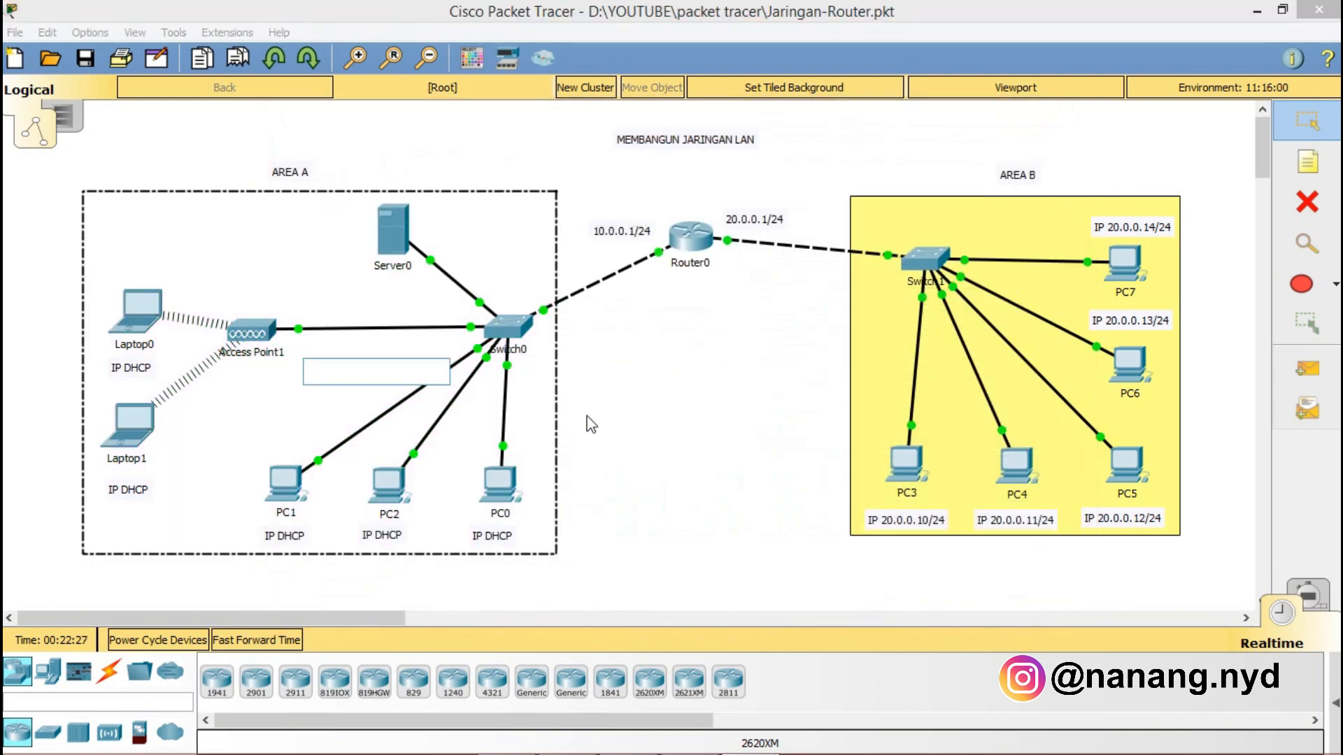
Step: Renew PC0's DHCP lease by switching its IP configuration to Static and back to DHCP
{"action": "left_click", "coordinate": [511, 489]}
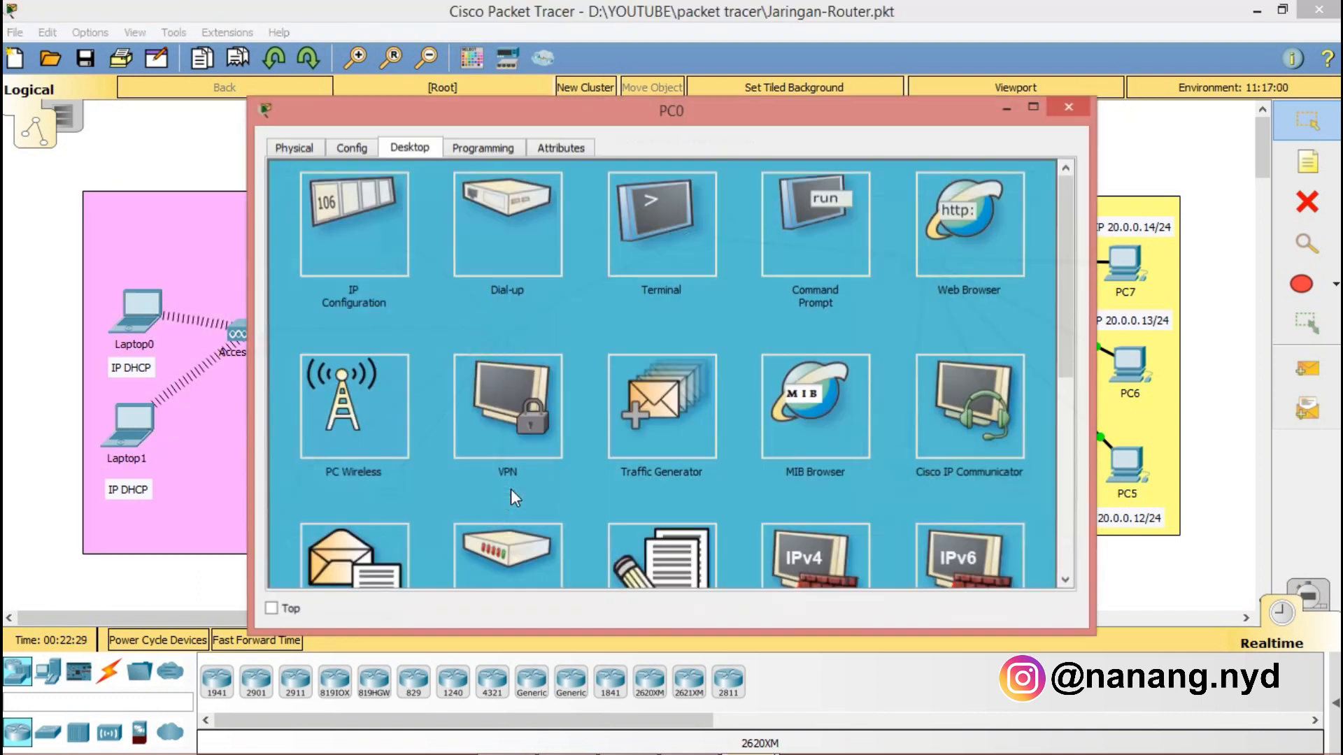
{"action": "left_click", "coordinate": [372, 240]}
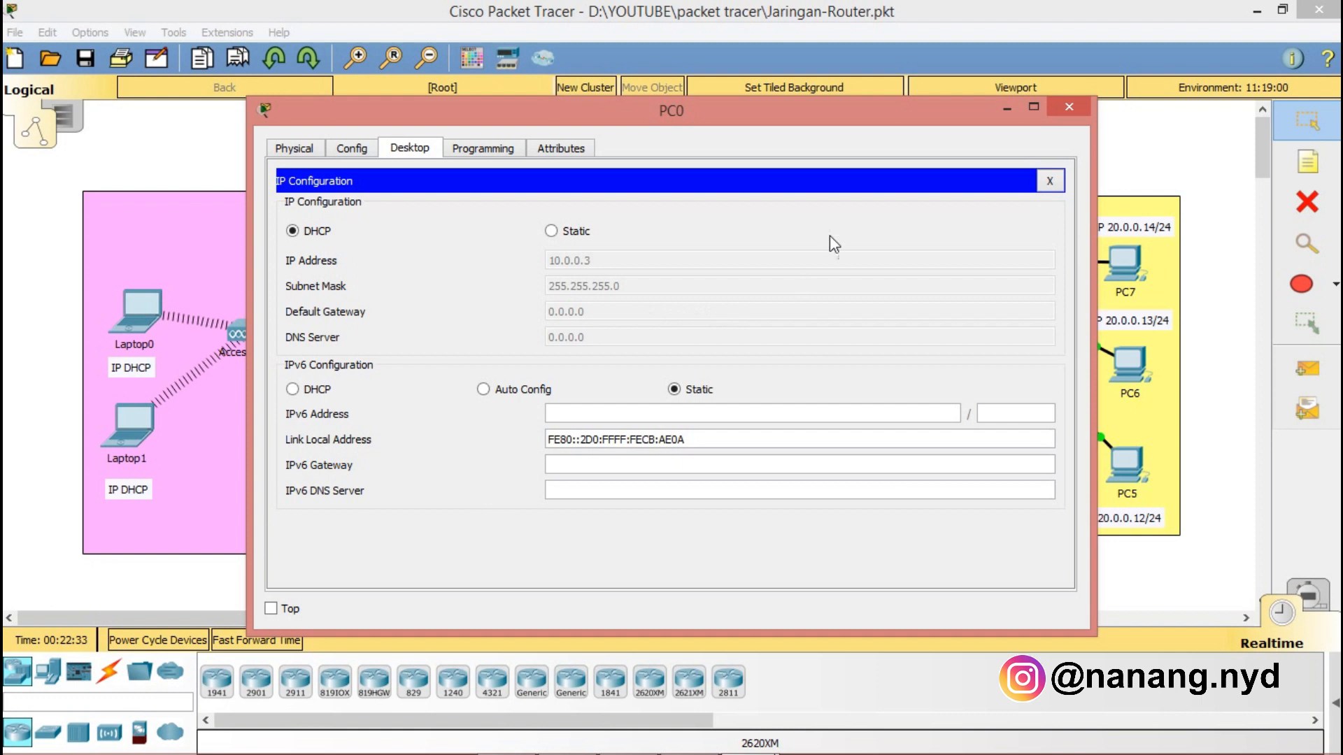
{"action": "left_click", "coordinate": [551, 232]}
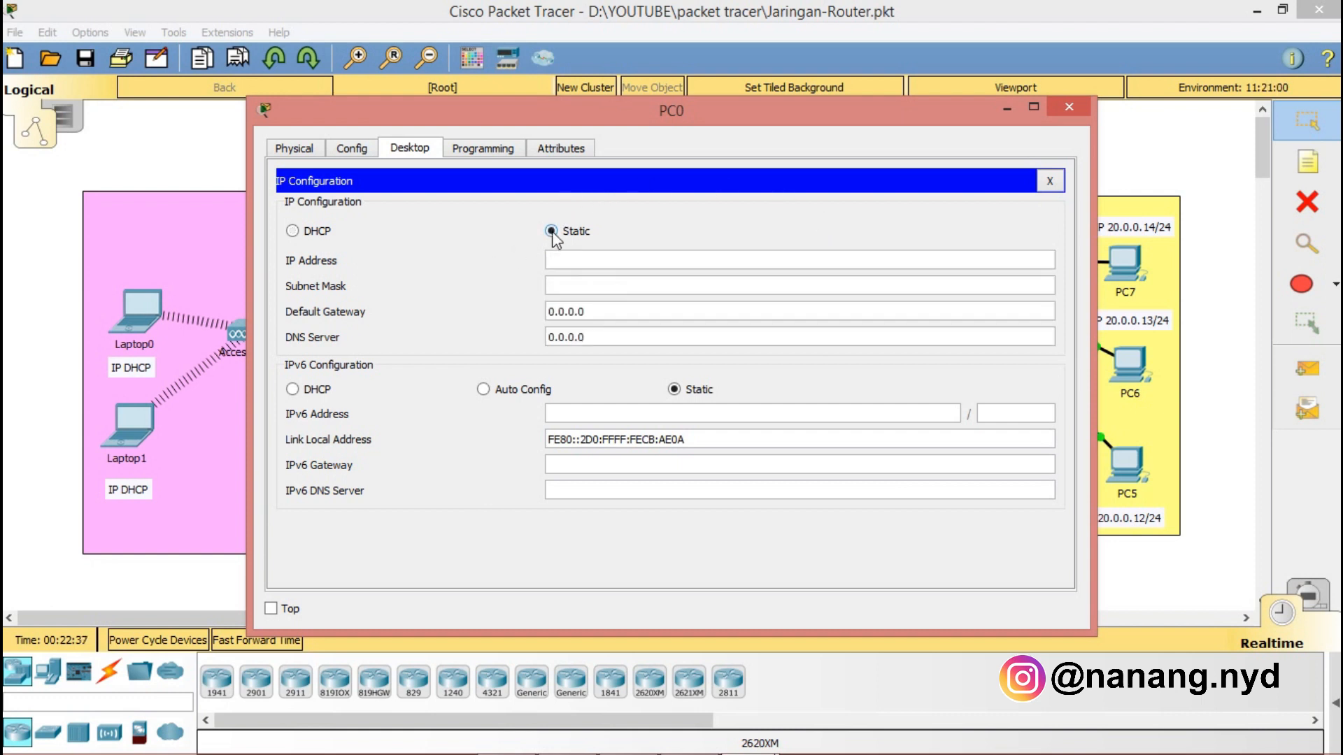
{"action": "left_click", "coordinate": [293, 231]}
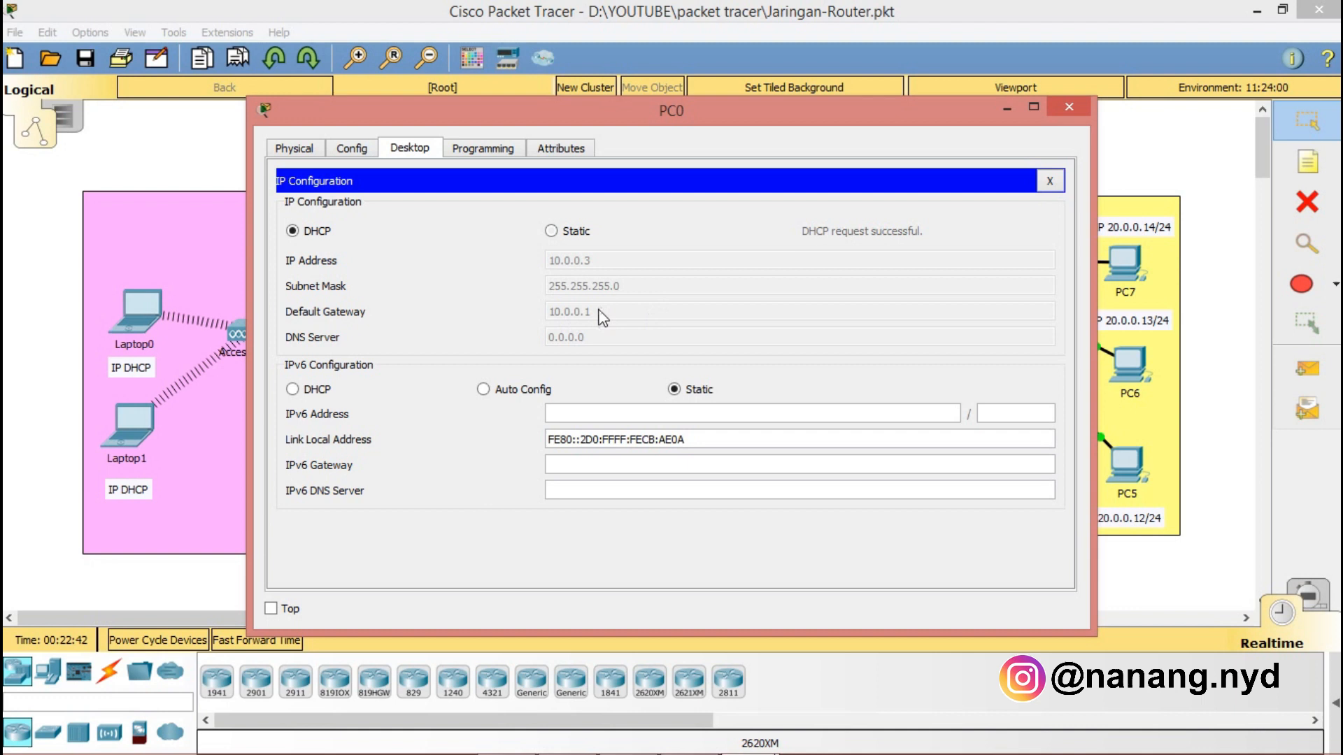
{"action": "left_click", "coordinate": [1050, 182]}
Step: Ping the gateway 10.0.0.1 from PC0's command prompt
{"action": "left_click", "coordinate": [820, 221]}
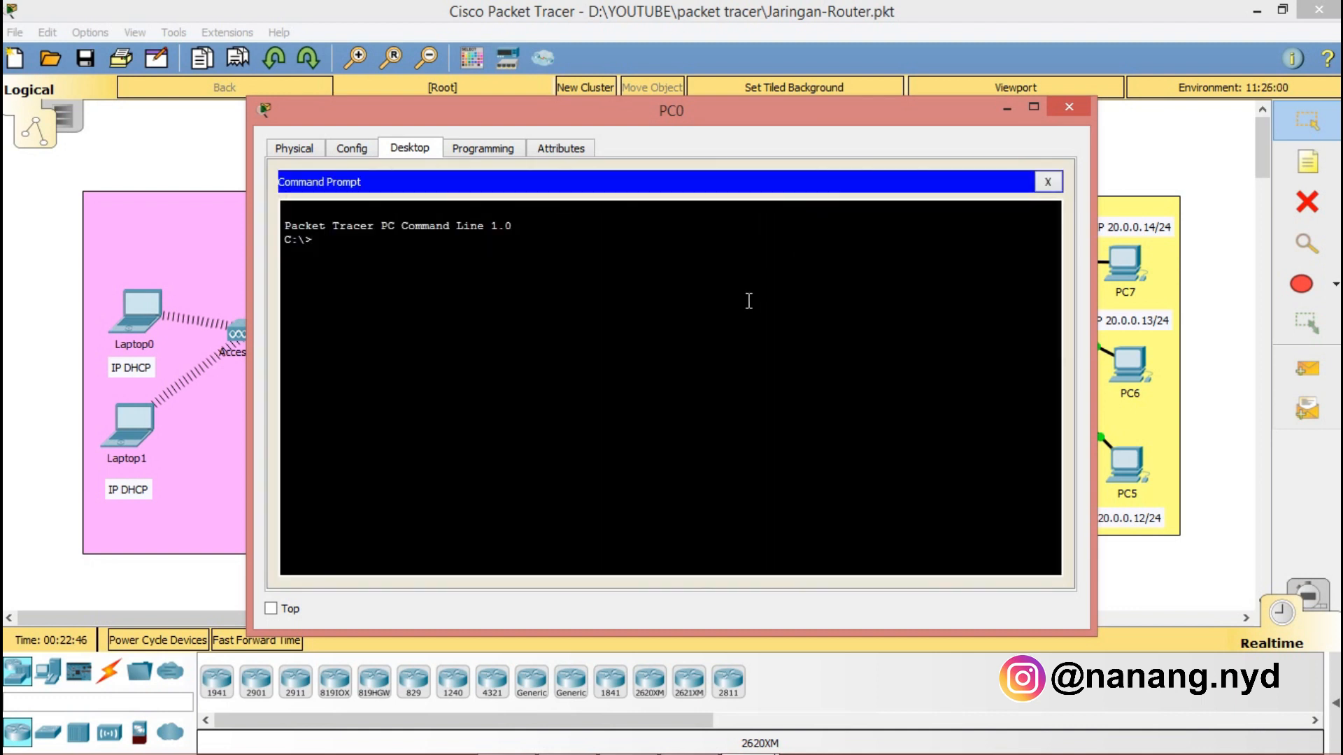
{"action": "type", "text": "ping 10.0.0.1"}
{"action": "key", "text": "Return"}
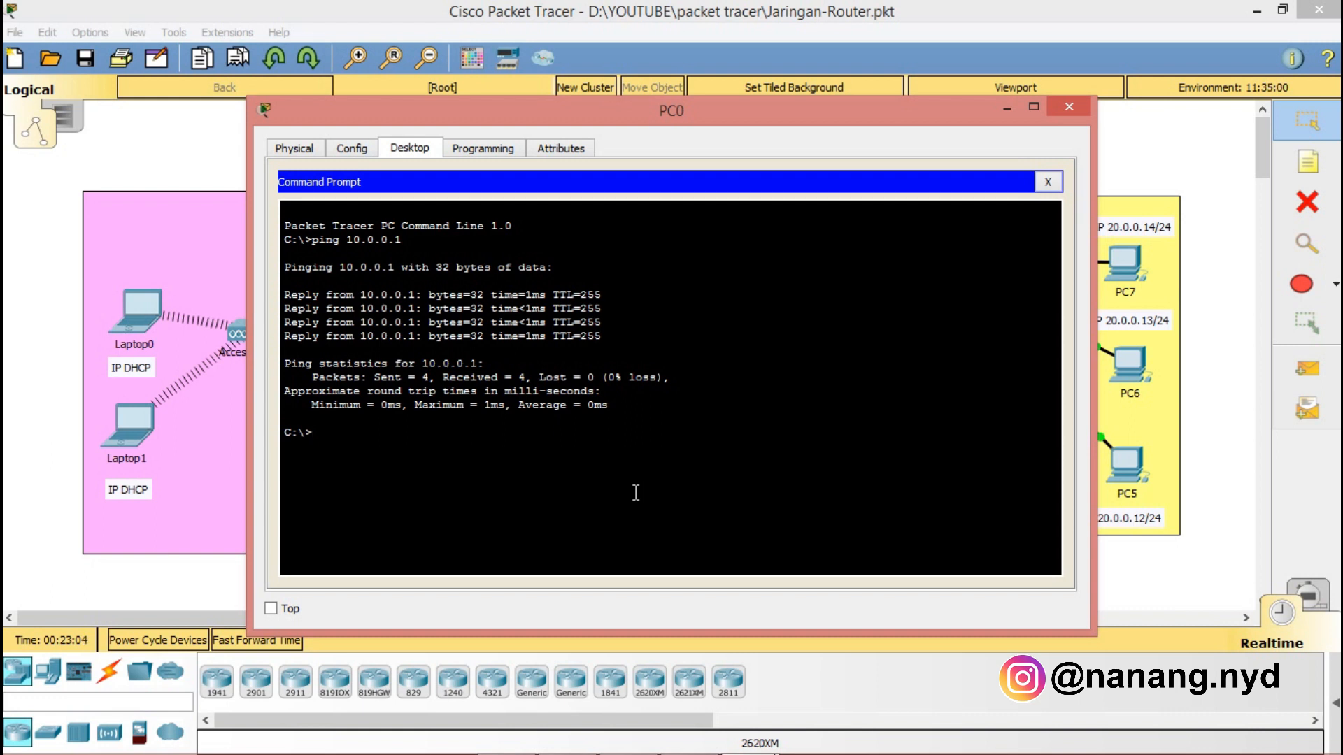
{"action": "type", "text": "g 20.0.0.2"}
{"action": "key", "text": "Return"}
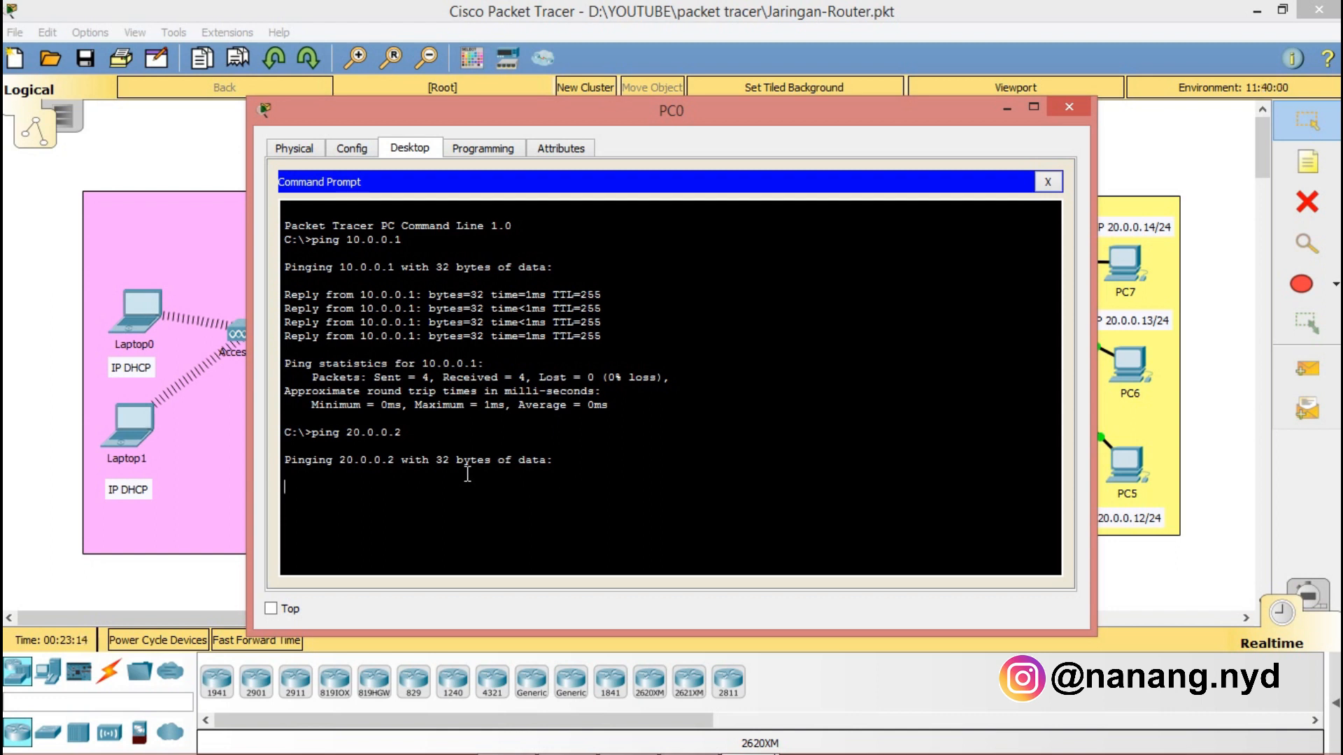
{"action": "key", "text": "ctrl+c"}
Step: Ping the router's Area B interface at 20.0.0.1 from PC0 and close the PC's window
{"action": "key", "text": "Up"}
{"action": "key", "text": "BackSpace"}
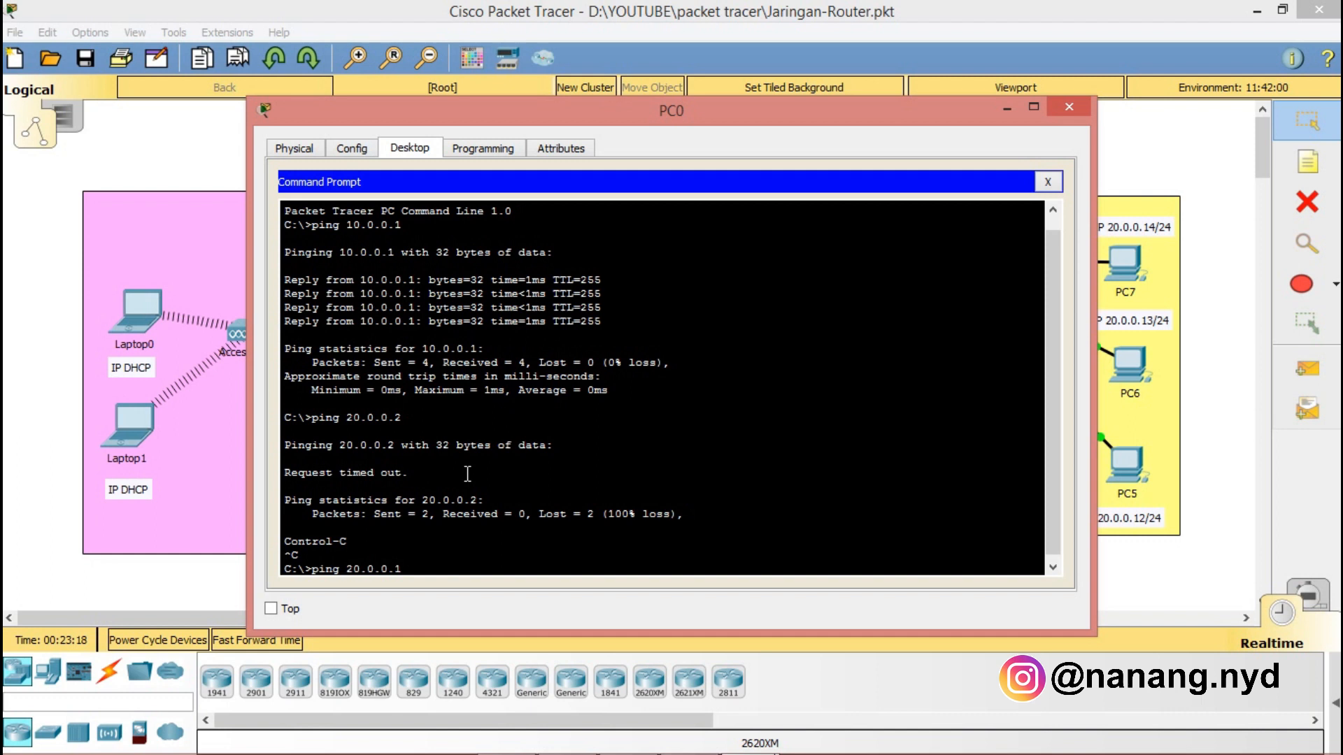
{"action": "type", "text": "1"}
{"action": "key", "text": "Return"}
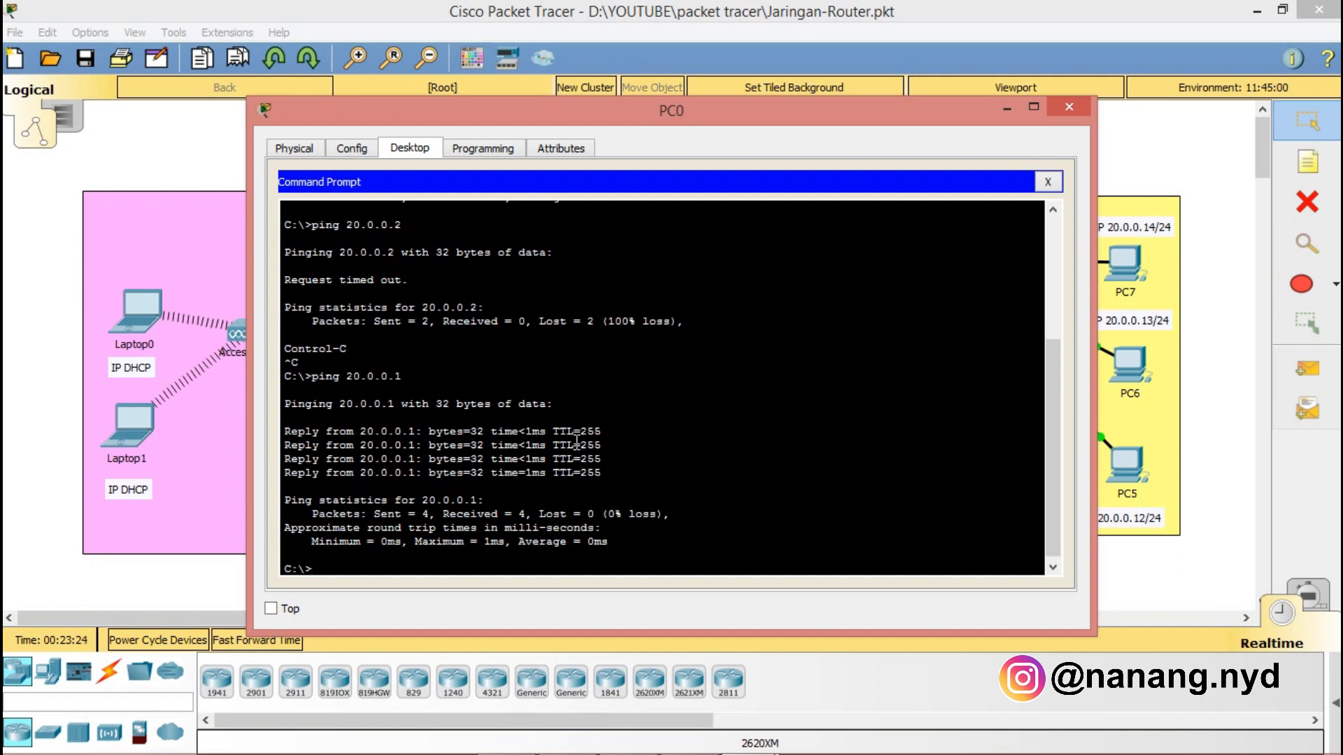
{"action": "left_click", "coordinate": [1048, 182]}
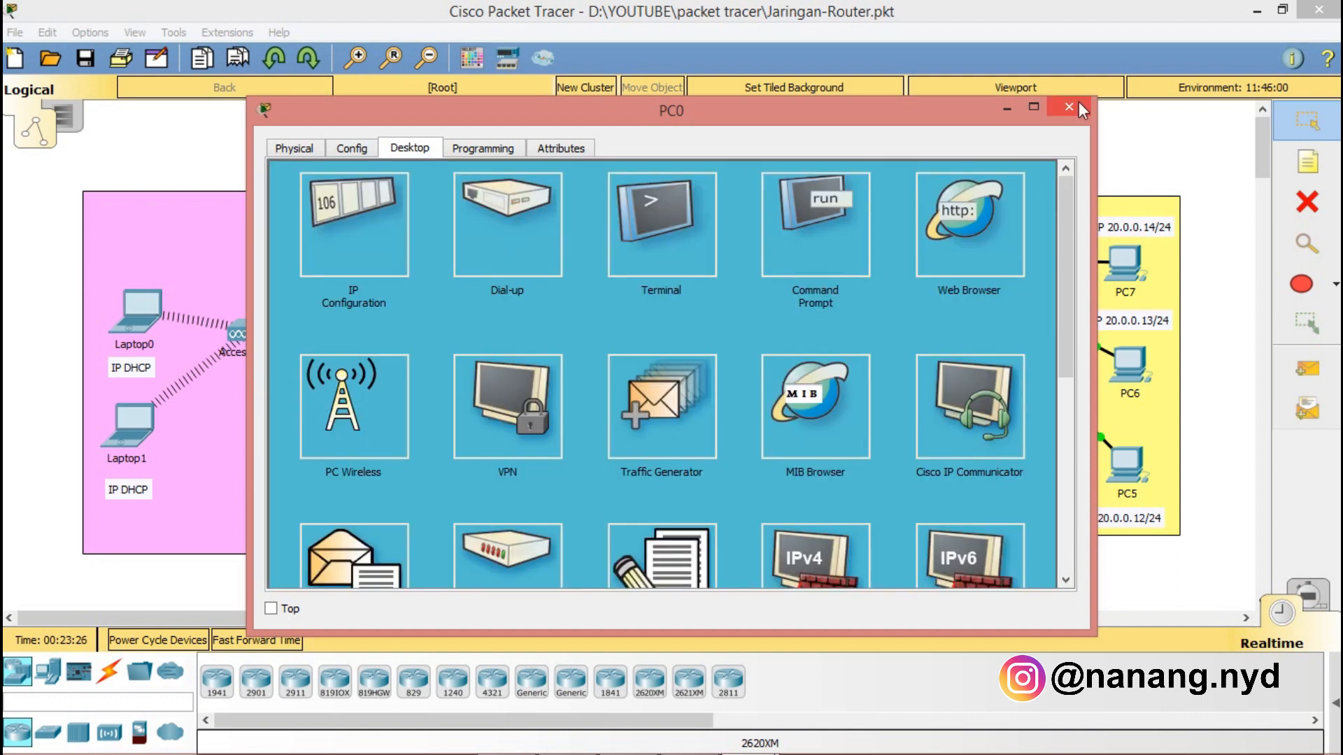
{"action": "left_click", "coordinate": [1069, 107]}
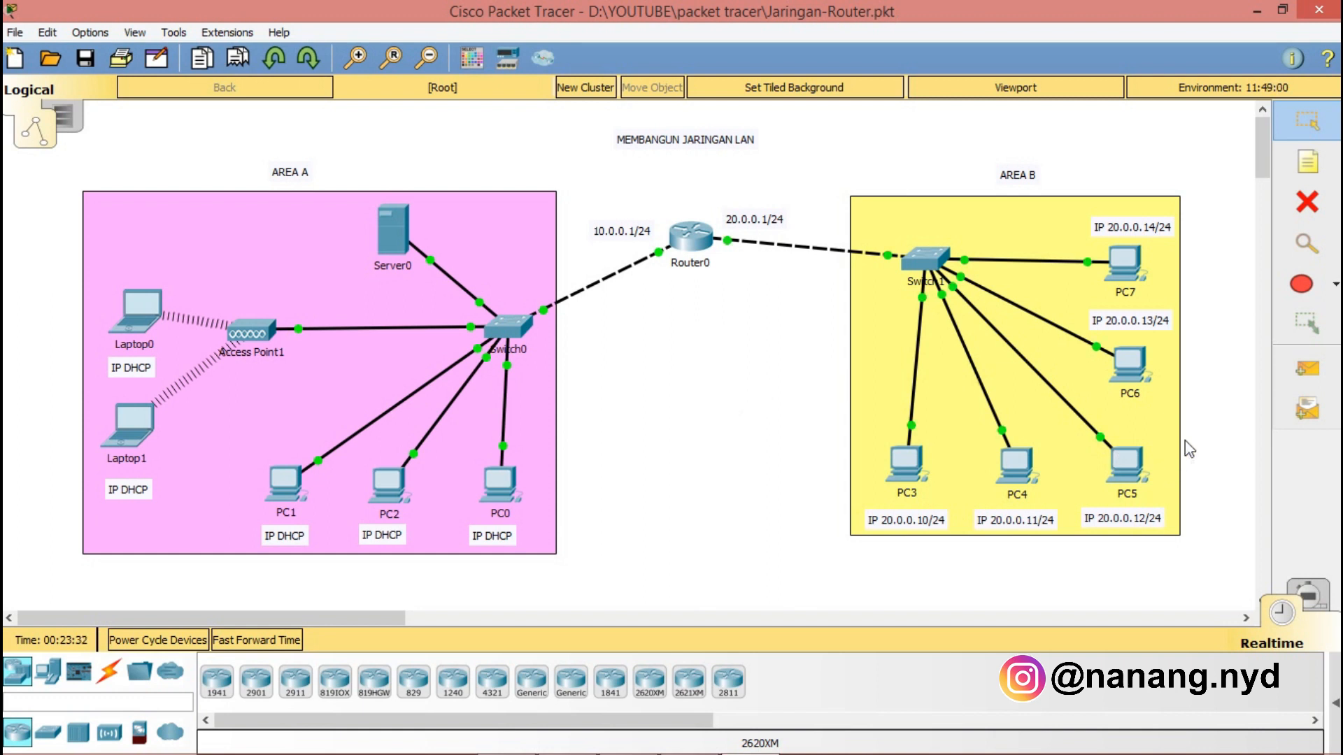
Step: Send simple PDUs from PC0 to PC3 and from an Area B PC back to PC0, with the PDU results list expanded
{"action": "left_click", "coordinate": [1305, 370]}
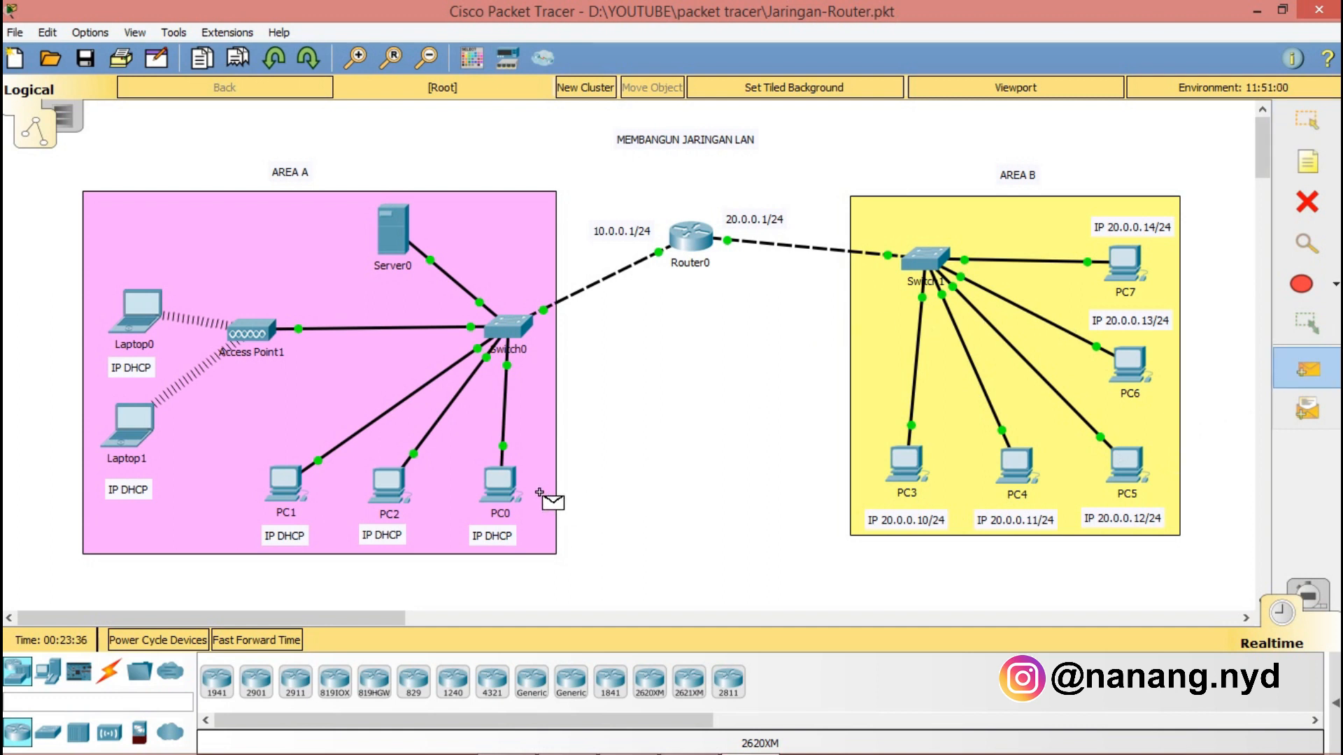
{"action": "left_click", "coordinate": [496, 488]}
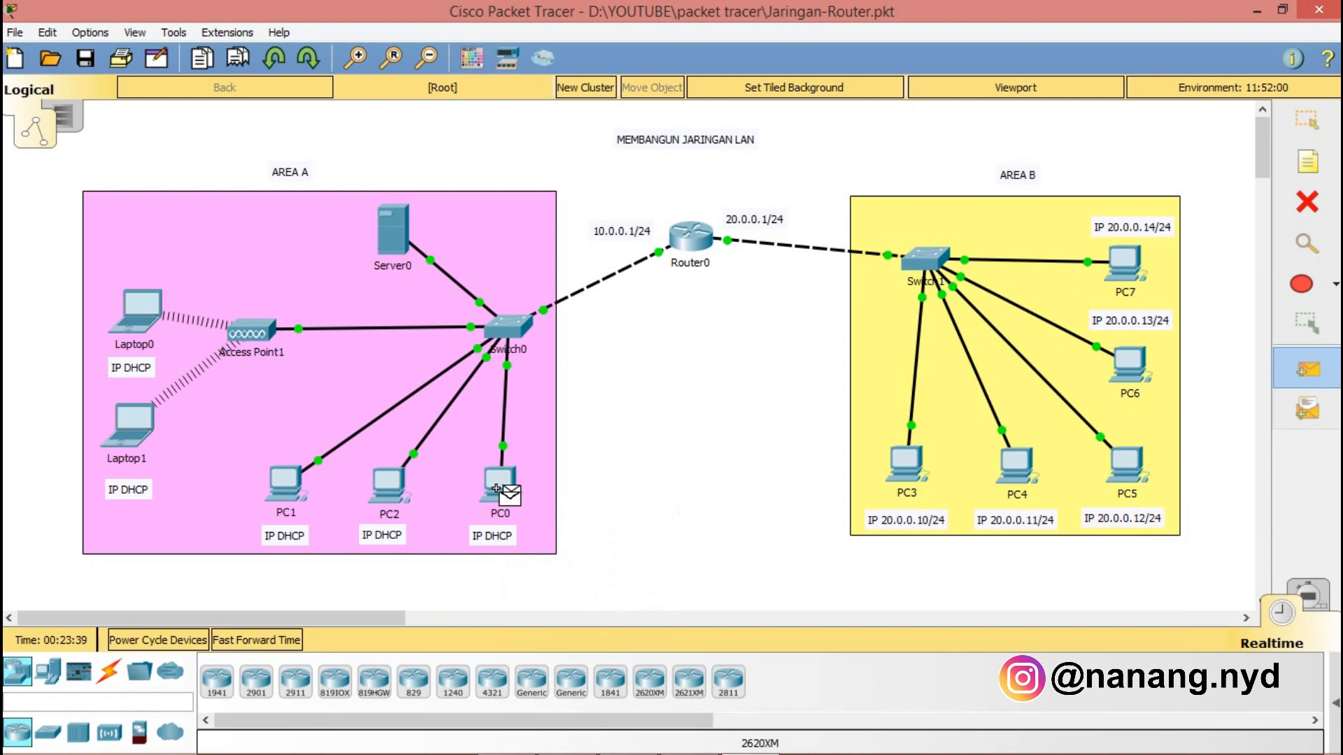
{"action": "left_click", "coordinate": [904, 448]}
{"action": "left_click", "coordinate": [1333, 705]}
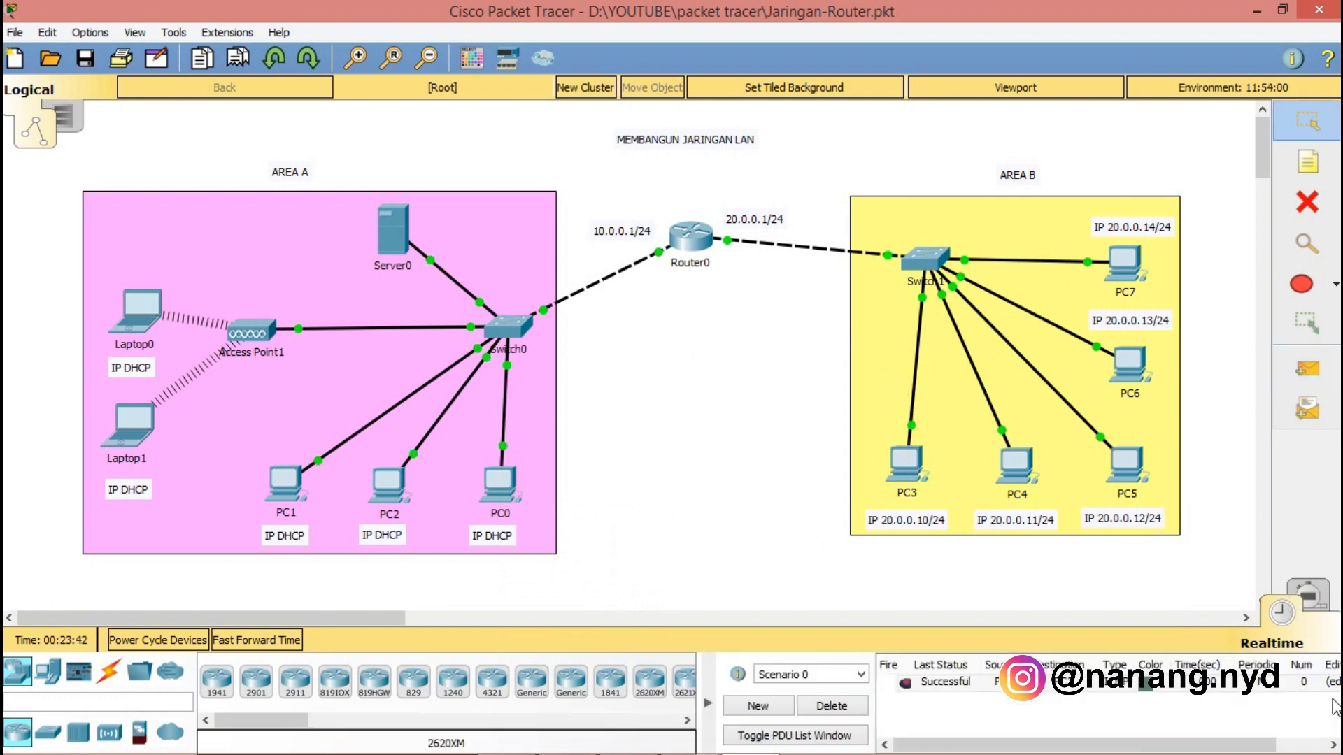
{"action": "left_click", "coordinate": [1307, 369]}
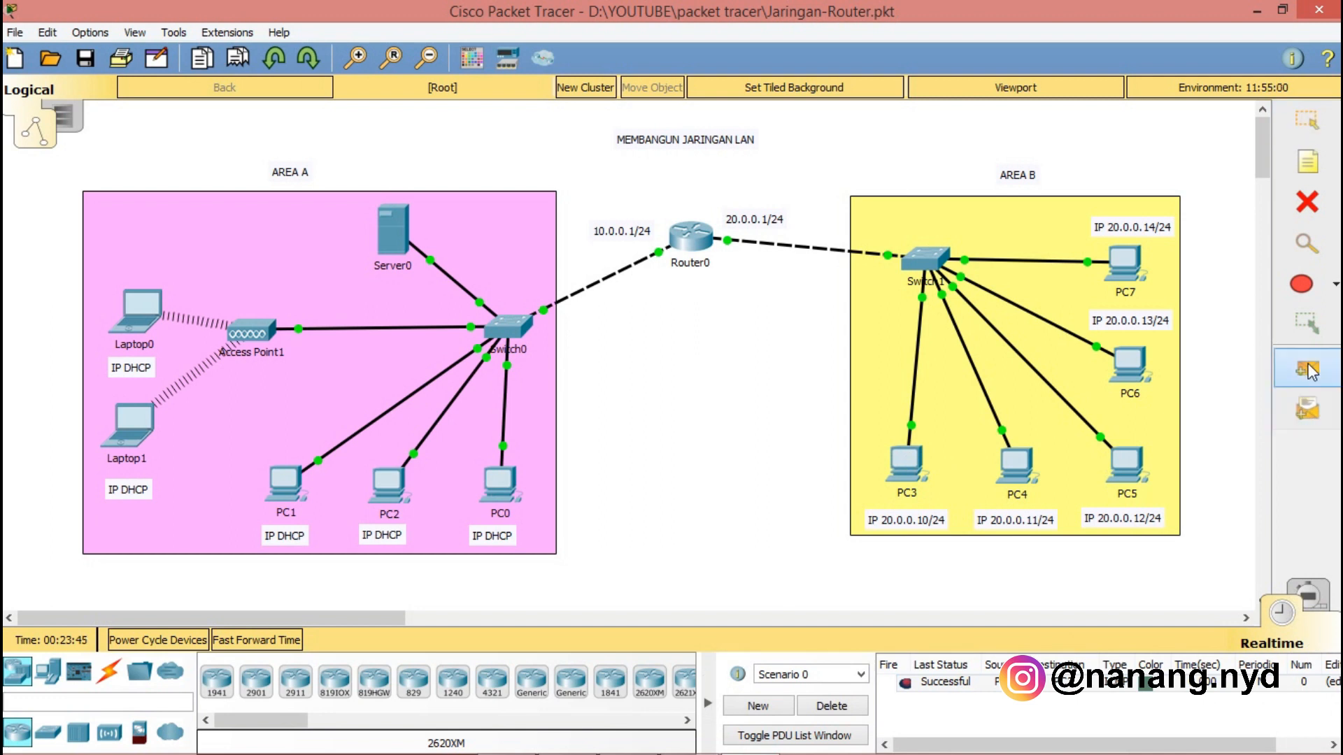
{"action": "left_click", "coordinate": [523, 481]}
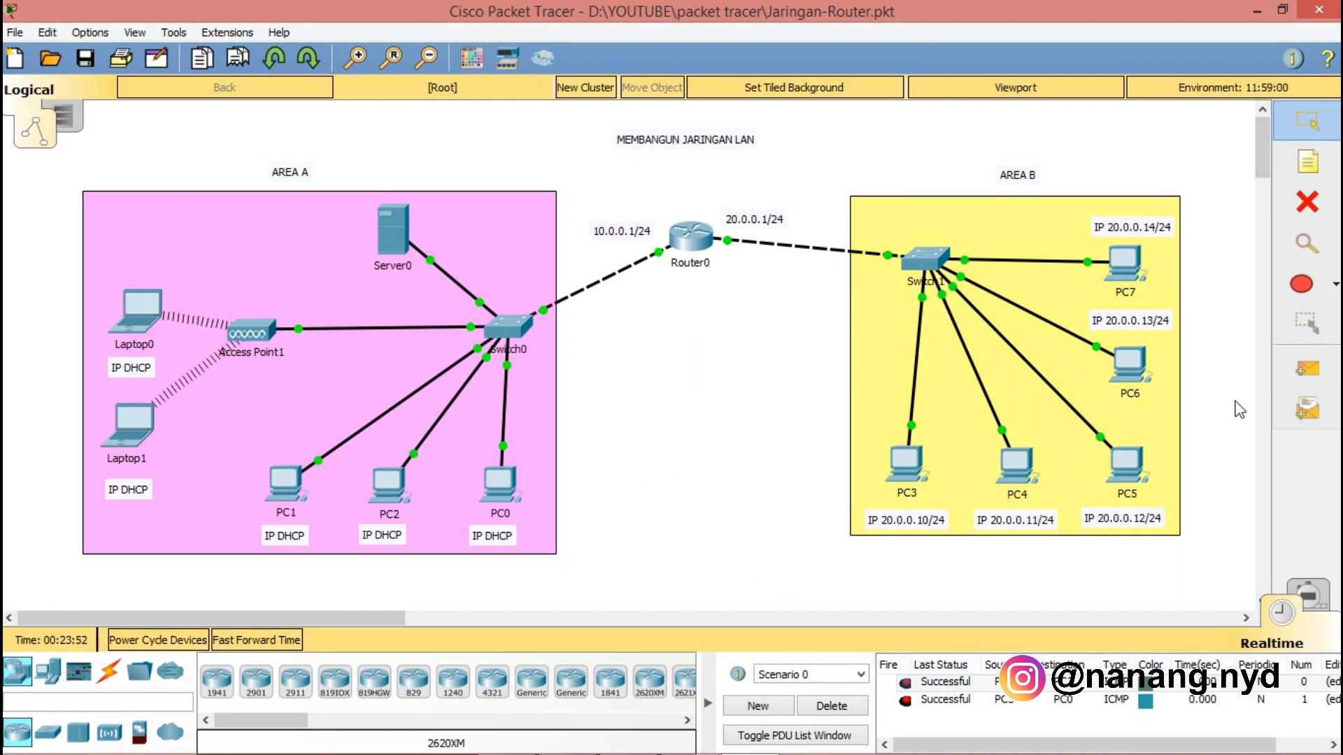
Step: Send a simple PDU from PC4 to PC0 and clear all PDUs from Scenario 0
{"action": "left_click", "coordinate": [1307, 370]}
{"action": "left_click", "coordinate": [1023, 474]}
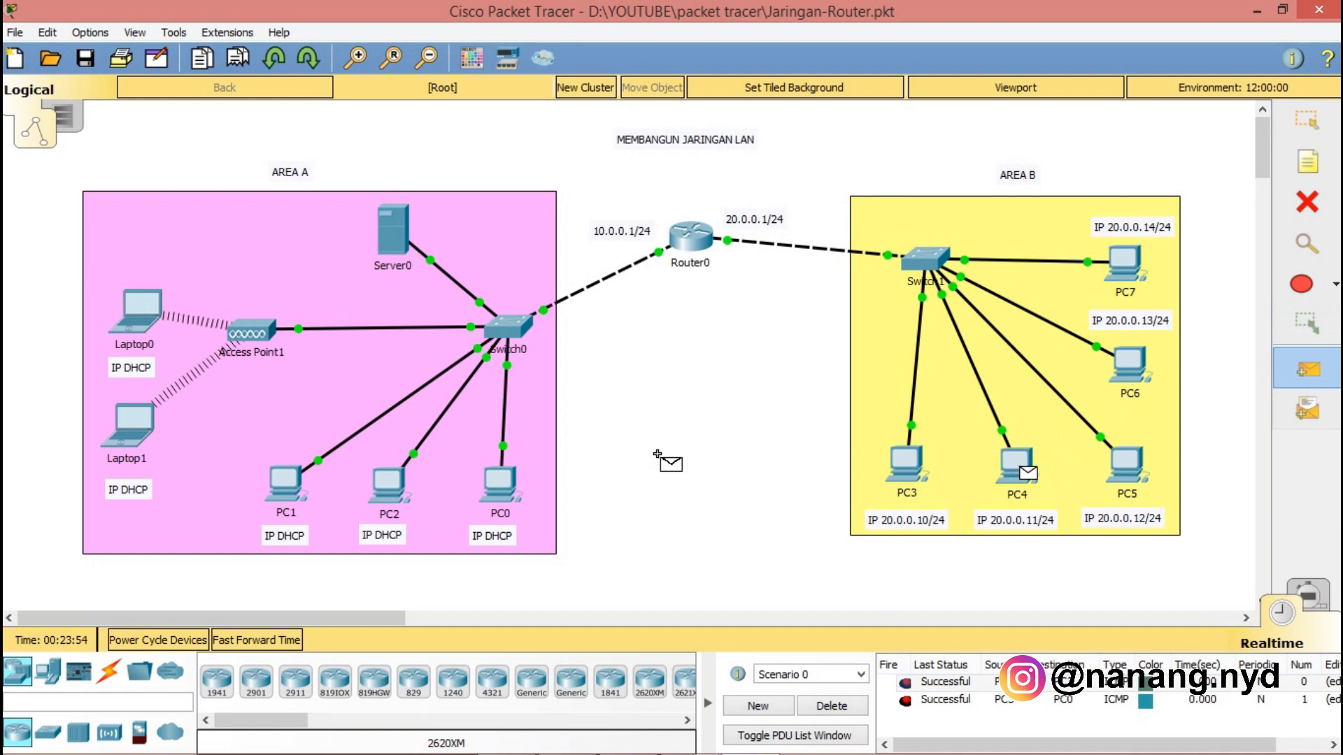
{"action": "left_click", "coordinate": [510, 490]}
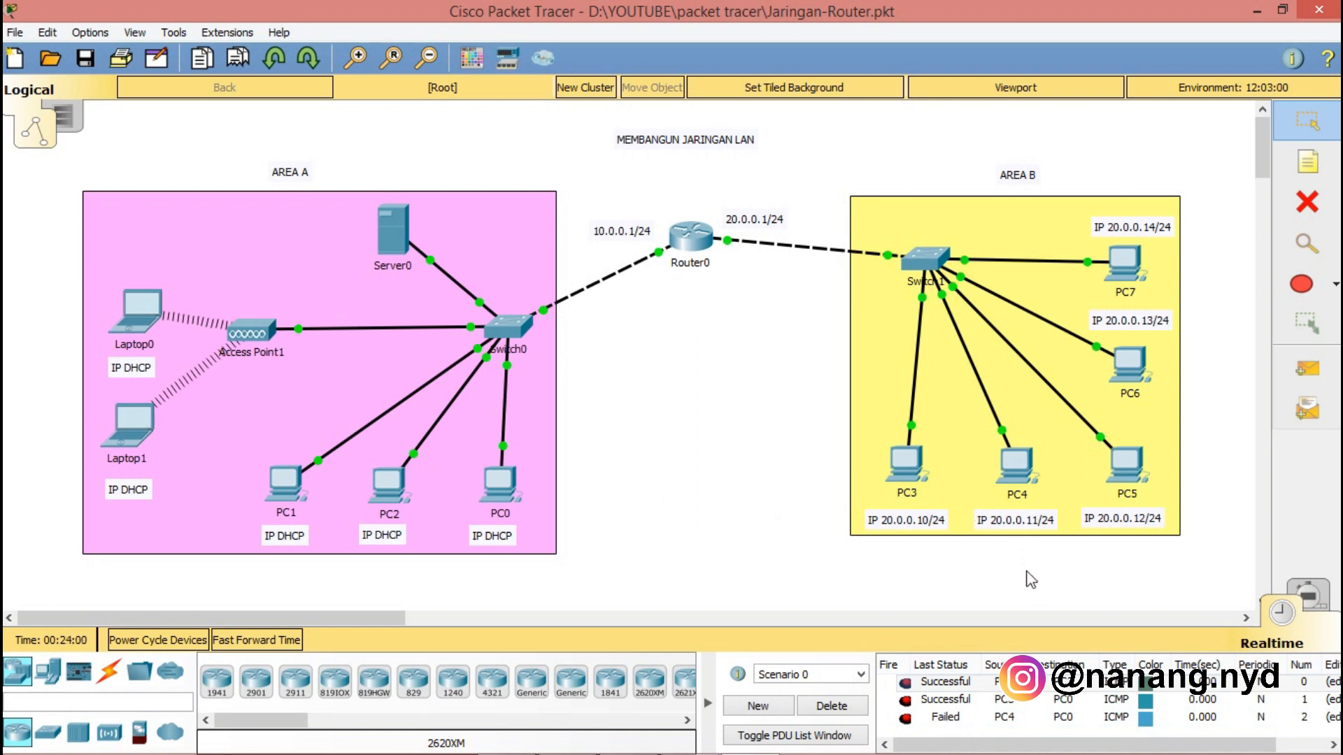
{"action": "left_click", "coordinate": [843, 709]}
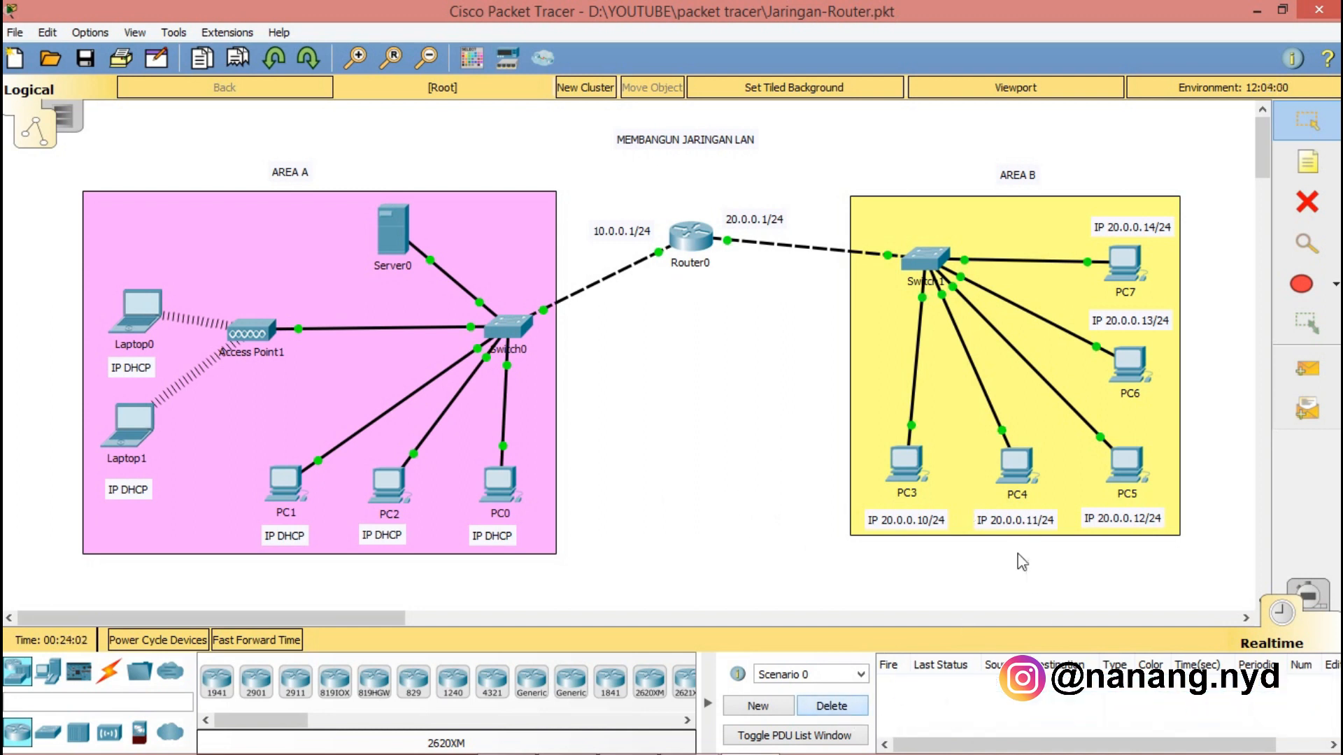
Step: Set PC4's default gateway to 20.0.0.1 in its IP configuration and close the PC's window
{"action": "left_click", "coordinate": [1021, 464]}
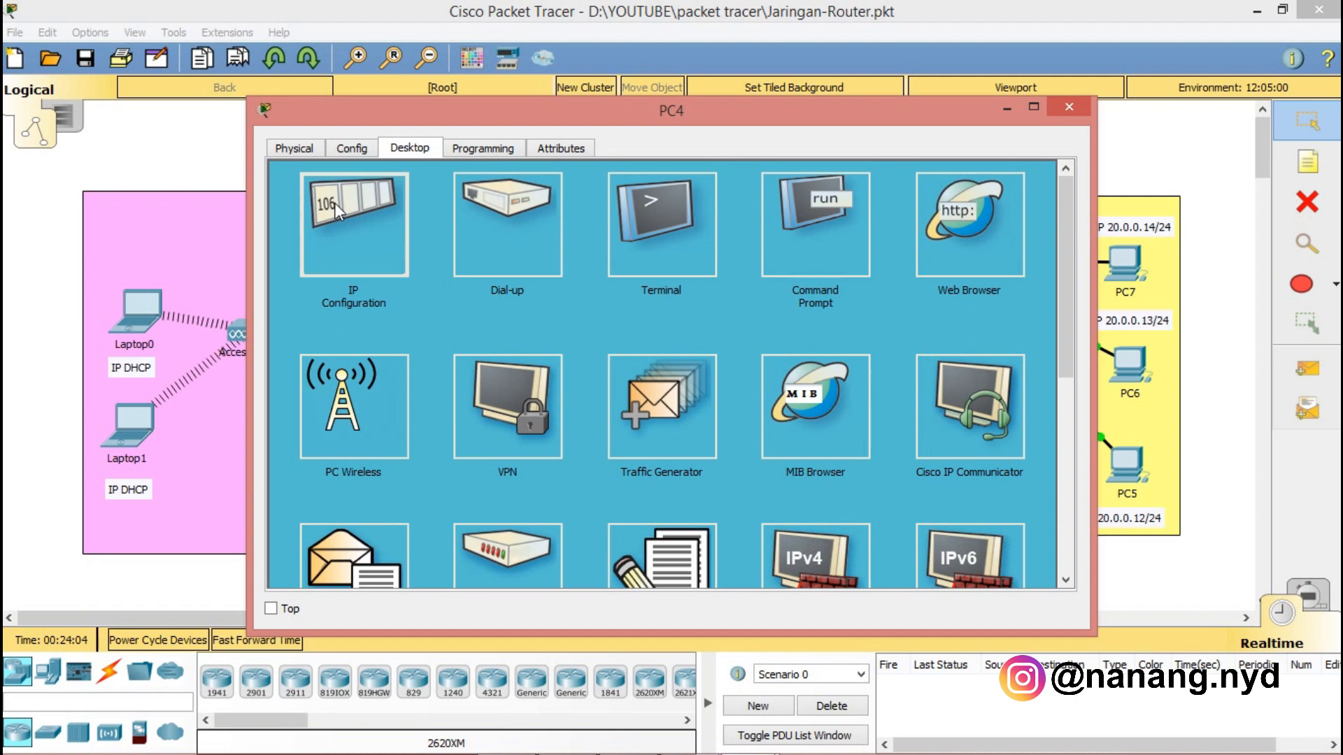
{"action": "left_click", "coordinate": [413, 242]}
{"action": "type", "text": "20.0"}
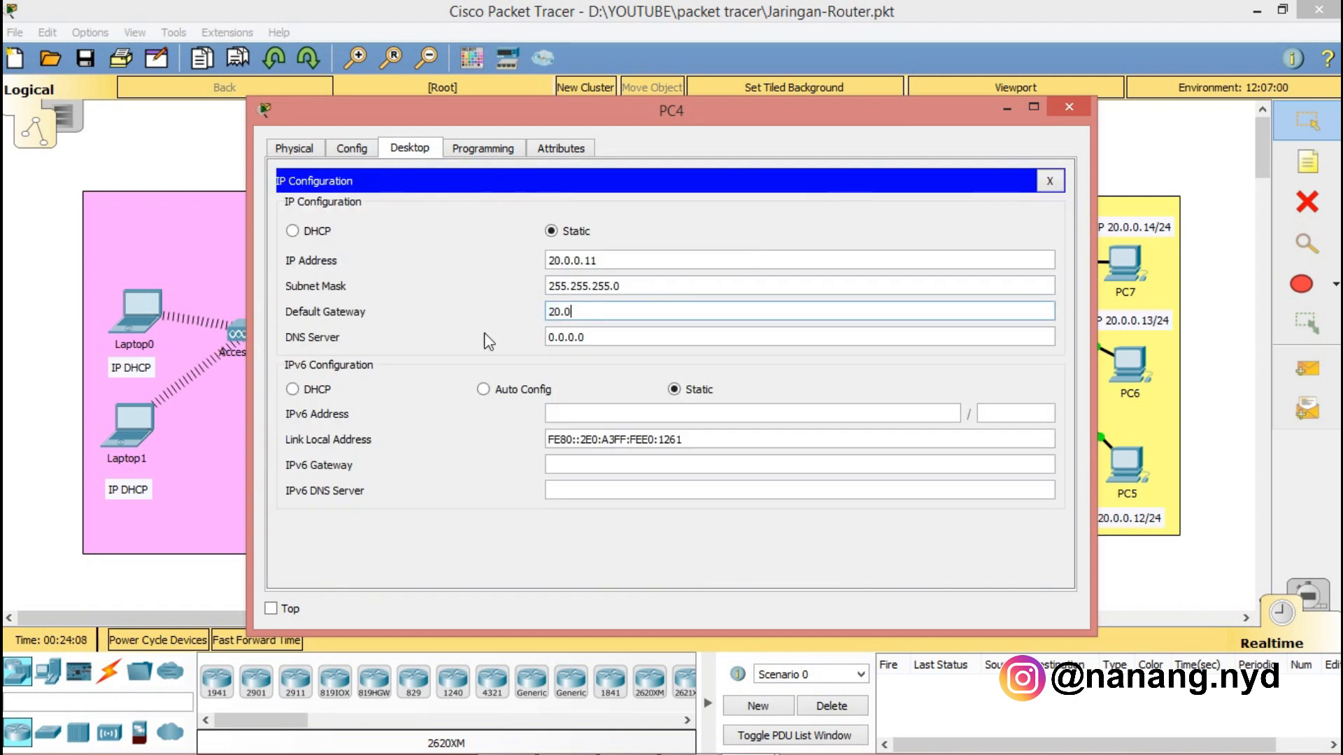
{"action": "type", "text": ".0.1"}
{"action": "left_click", "coordinate": [1051, 180]}
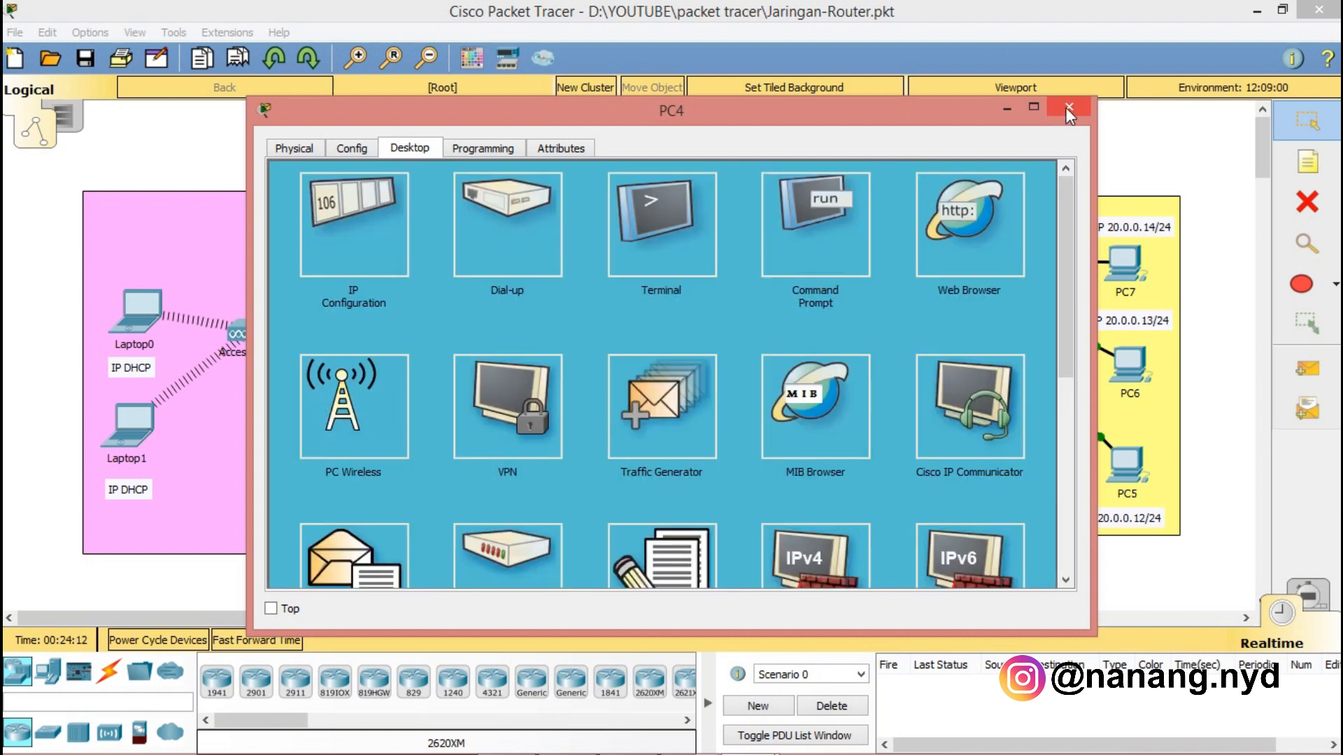
{"action": "left_click", "coordinate": [1069, 106]}
Step: Retest the route from Area B to Area A with a new simple PDU from PC4 to PC0
{"action": "left_click", "coordinate": [1308, 369]}
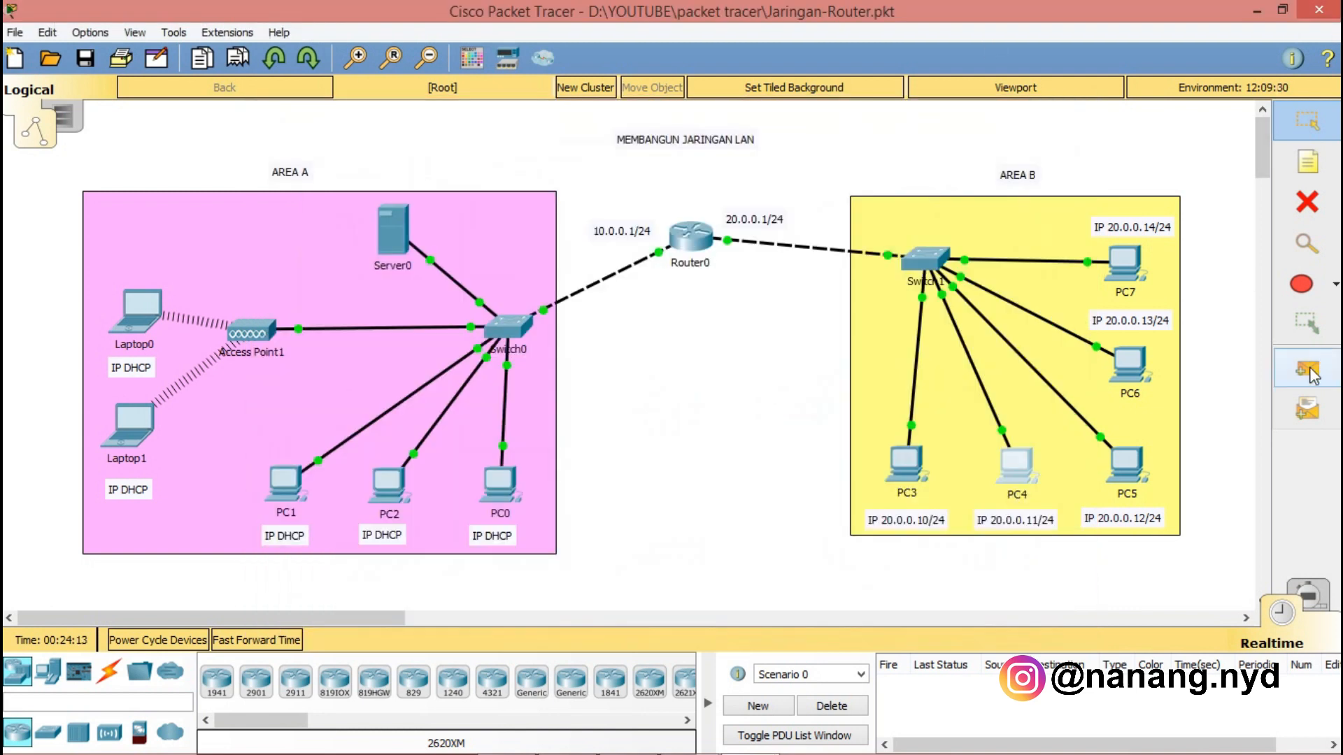
{"action": "left_click", "coordinate": [1034, 477]}
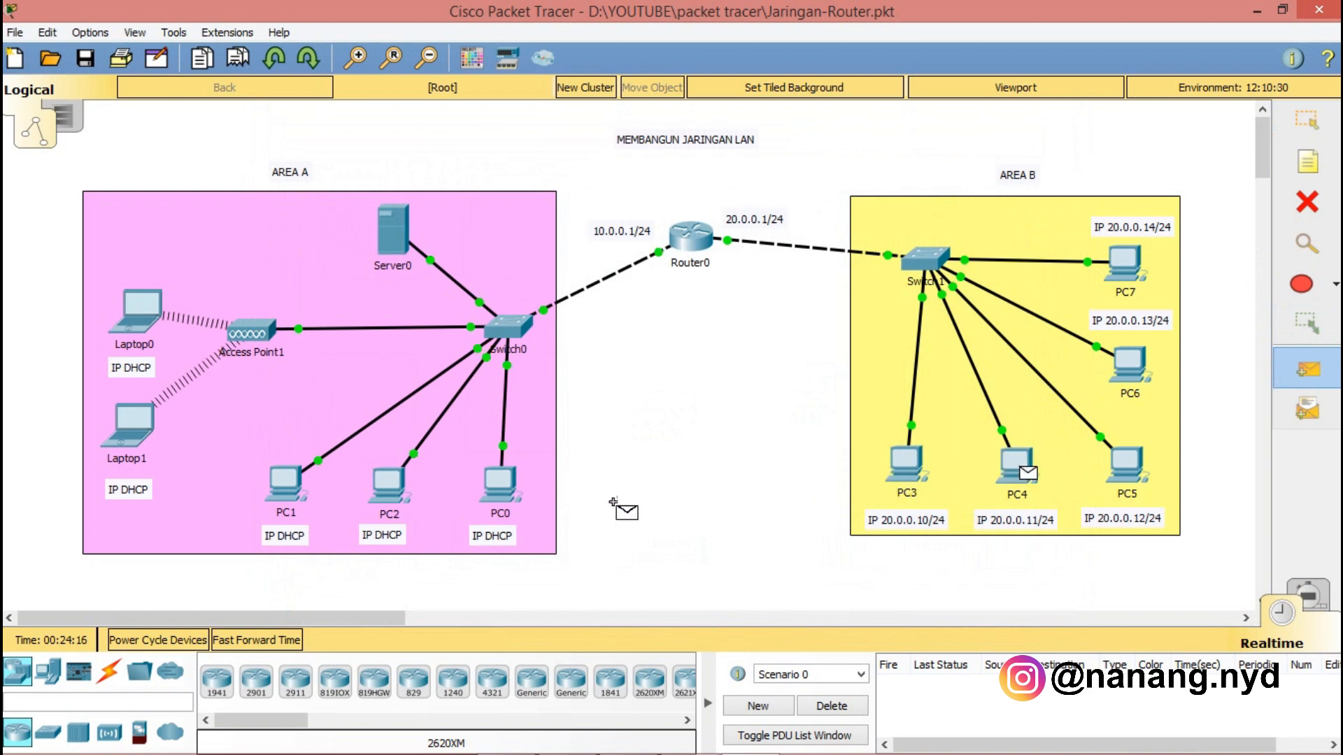
{"action": "left_click", "coordinate": [502, 488]}
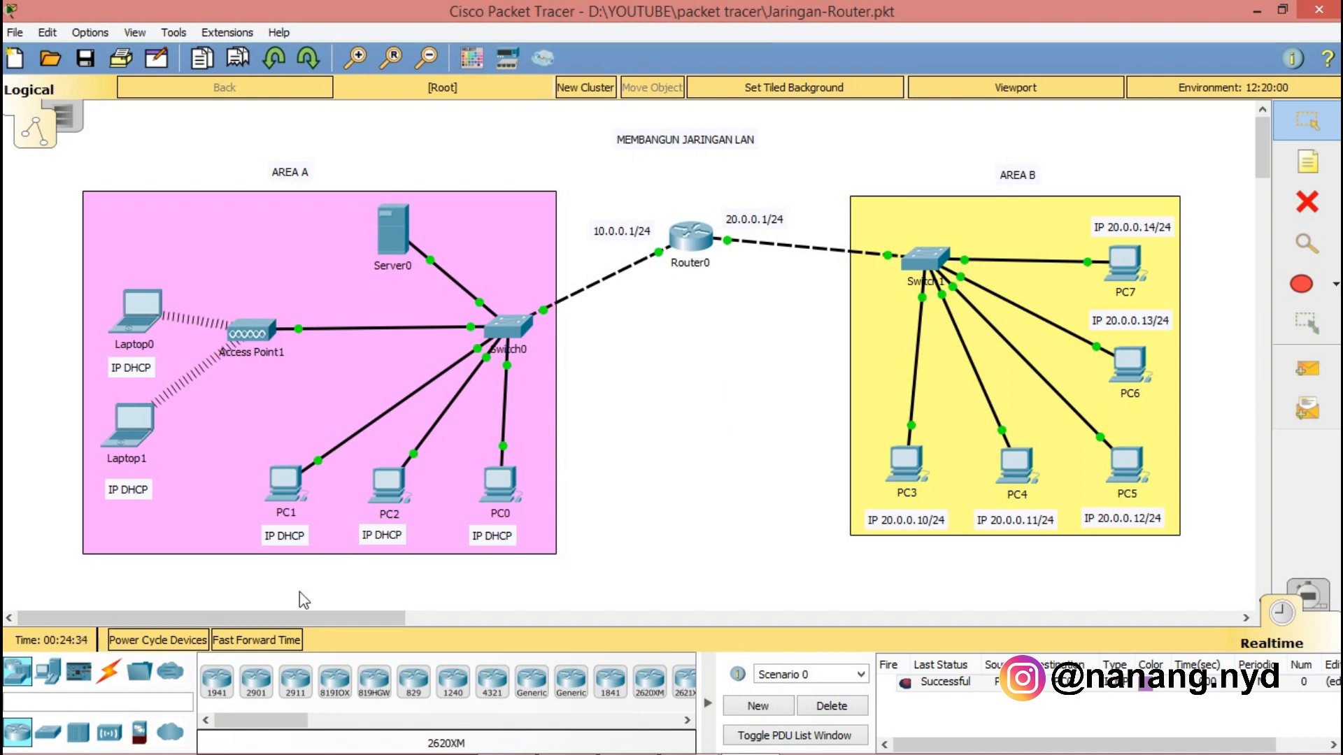
Step: Place two 1941 routers side by side in the empty space below Router0, between Area A and Area B
{"action": "left_click", "coordinate": [217, 675]}
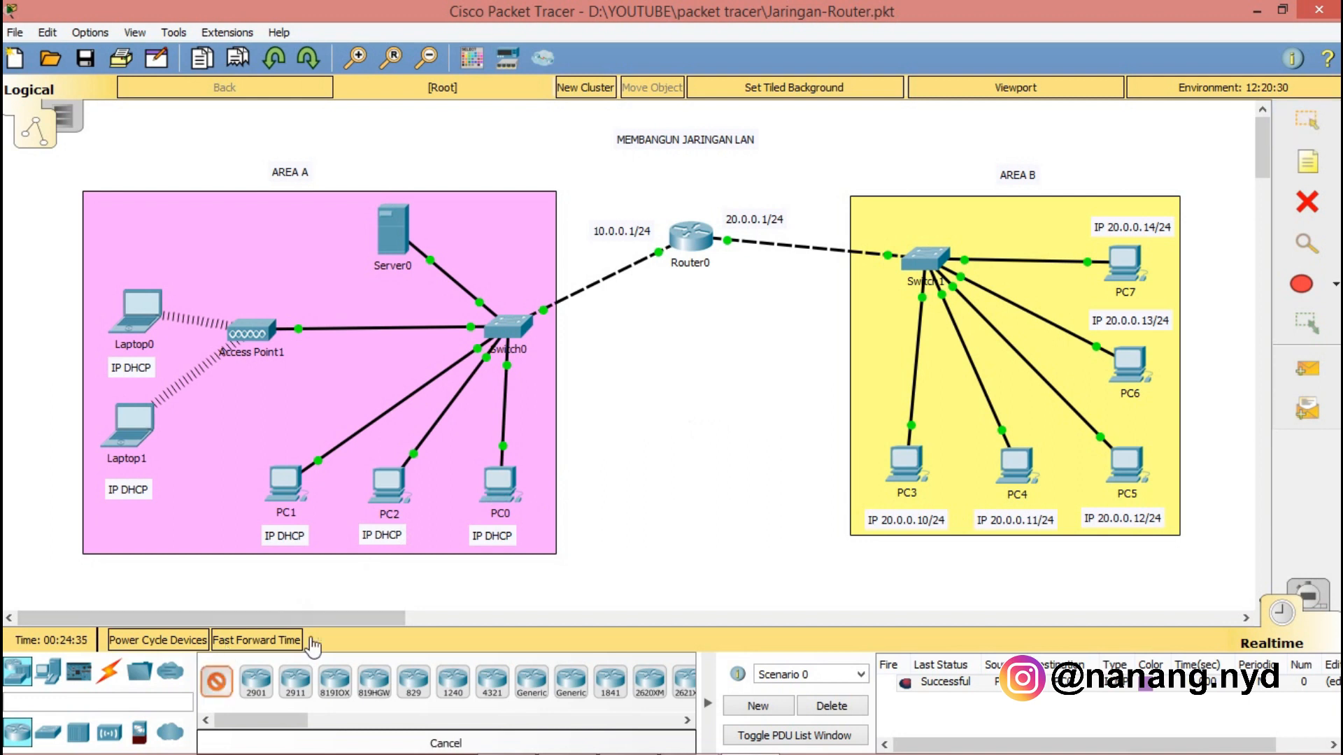
{"action": "left_click", "coordinate": [626, 384]}
{"action": "left_click", "coordinate": [217, 675]}
{"action": "left_click", "coordinate": [773, 383]}
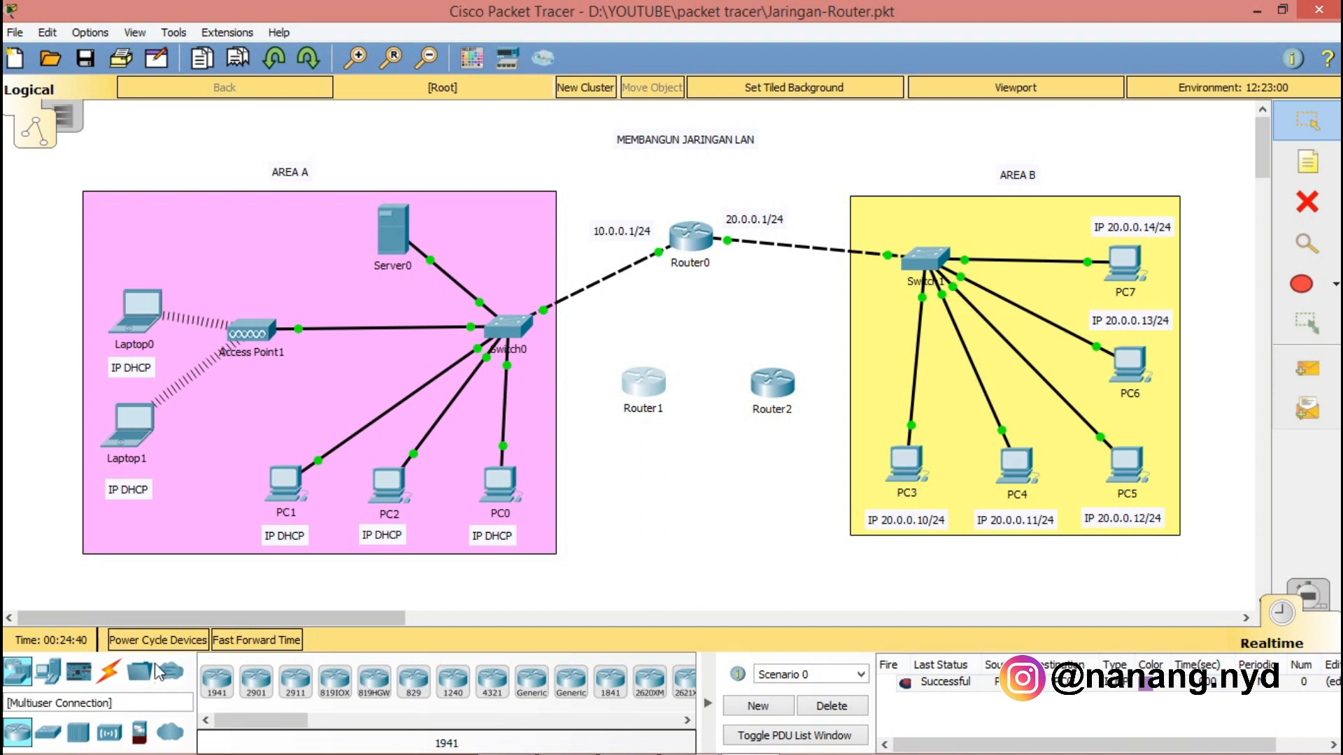
Step: Connect Router1 to Router2 with a copper cross-over cable
{"action": "left_click", "coordinate": [108, 672]}
{"action": "left_click", "coordinate": [334, 681]}
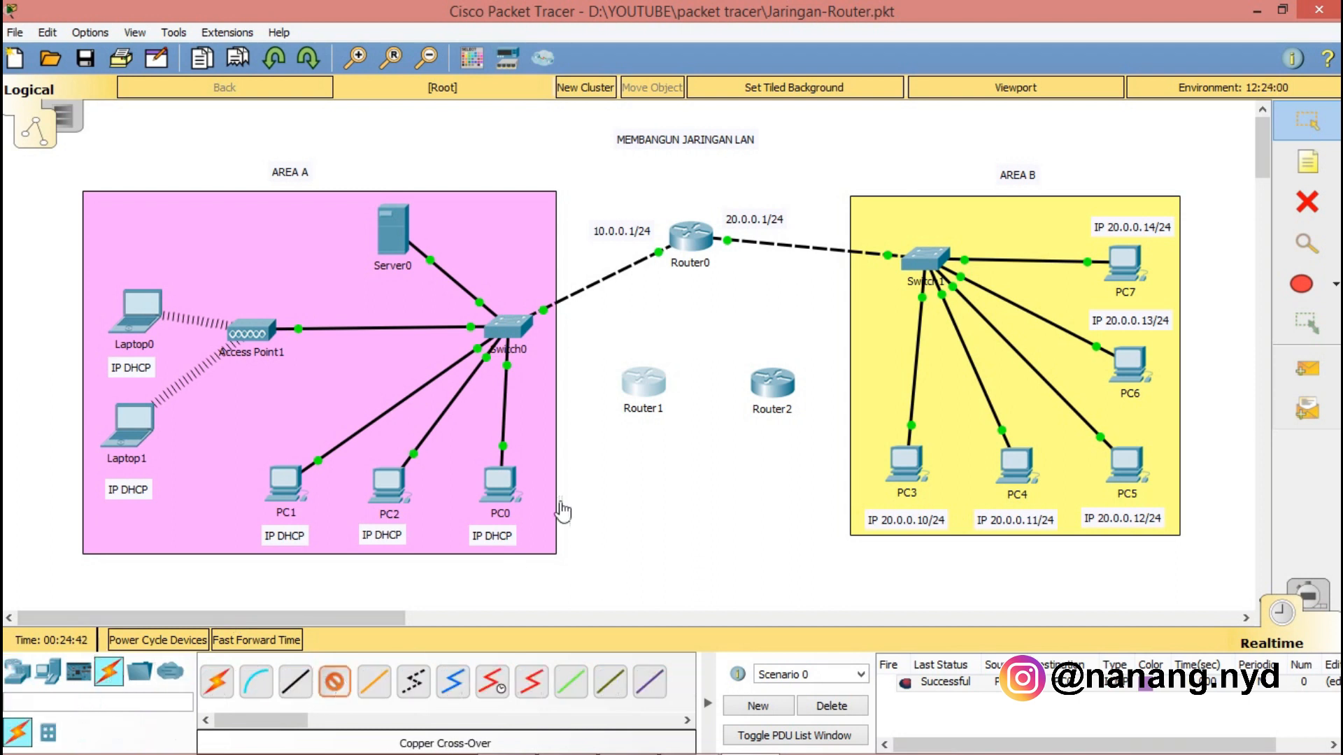
{"action": "left_click", "coordinate": [645, 384]}
{"action": "left_click", "coordinate": [694, 445]}
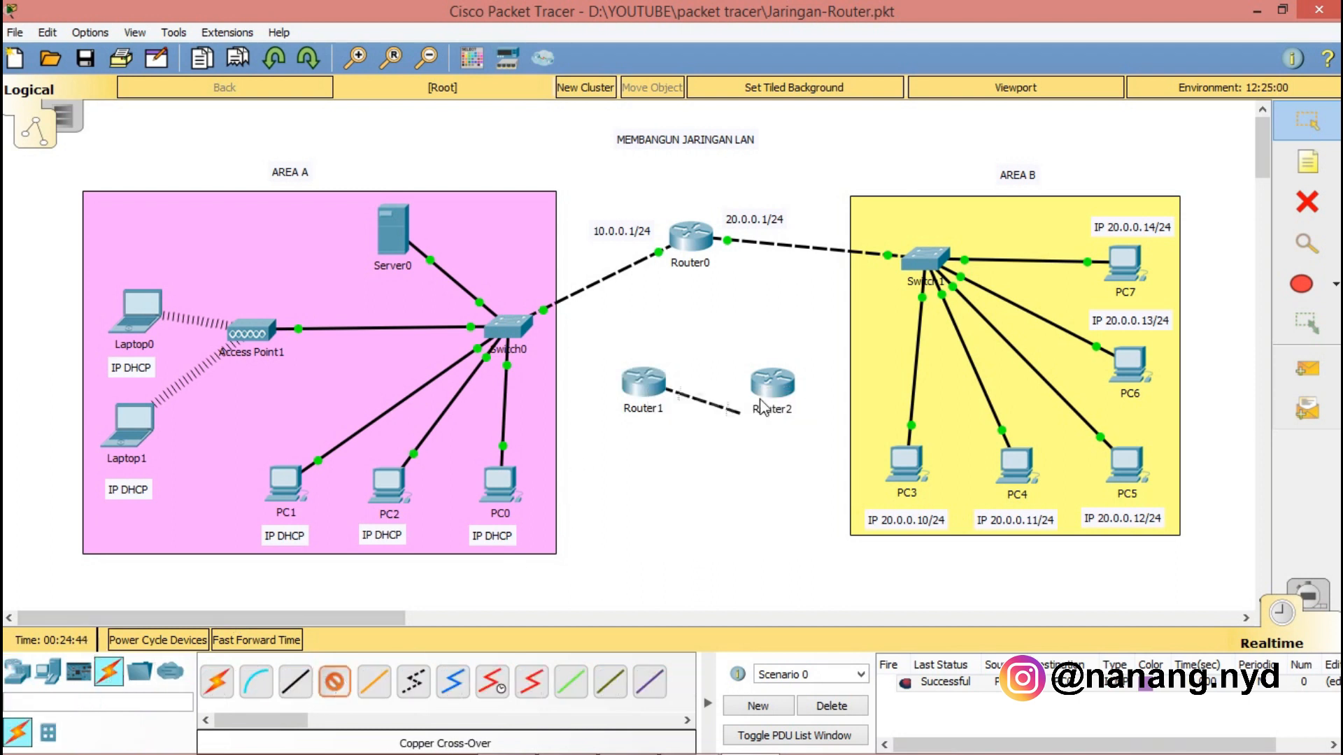
{"action": "left_click", "coordinate": [774, 383]}
{"action": "left_click", "coordinate": [818, 462]}
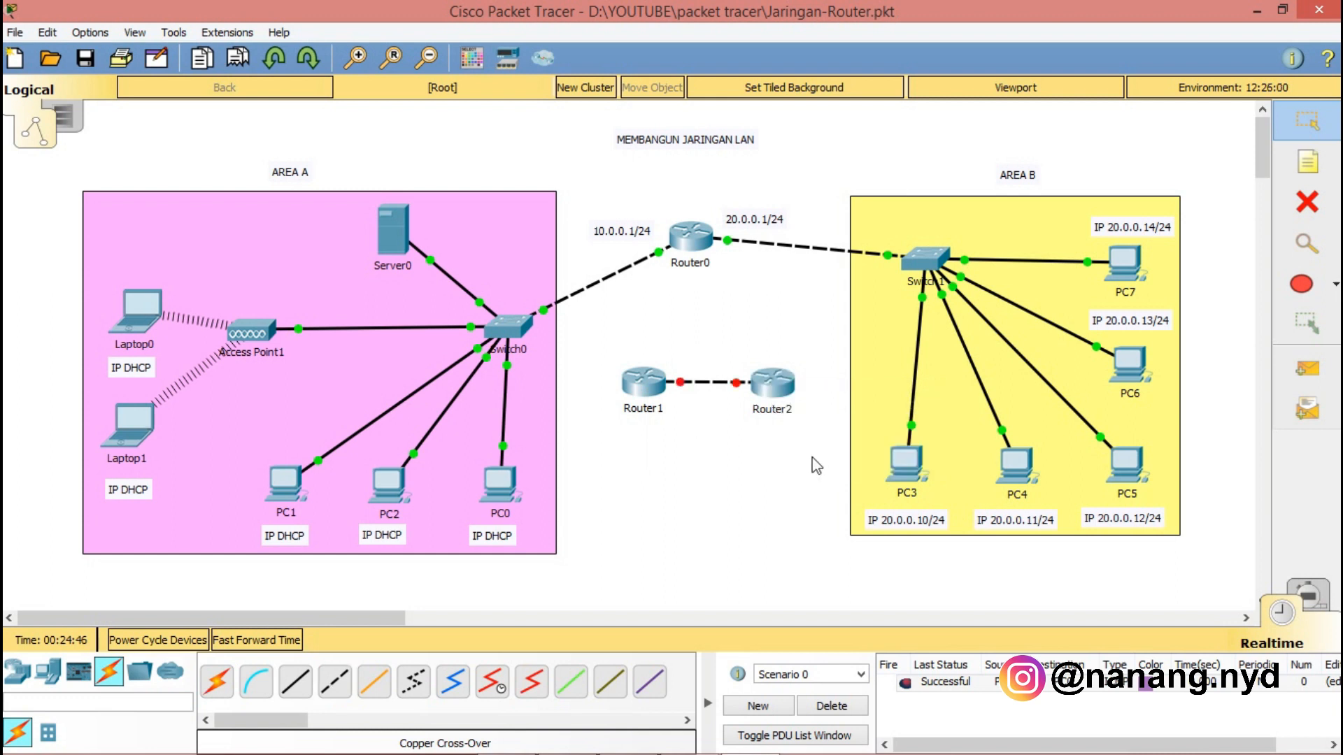
Step: Move Router1 and Router2 slightly farther apart in the workspace
{"action": "left_click_drag", "start_coordinate": [649, 391], "coordinate": [640, 393]}
{"action": "mouse_move", "coordinate": [774, 386]}
{"action": "left_mouse_down"}
{"action": "mouse_move", "coordinate": [788, 388]}
{"action": "mouse_move", "coordinate": [787, 375]}
{"action": "left_mouse_up"}
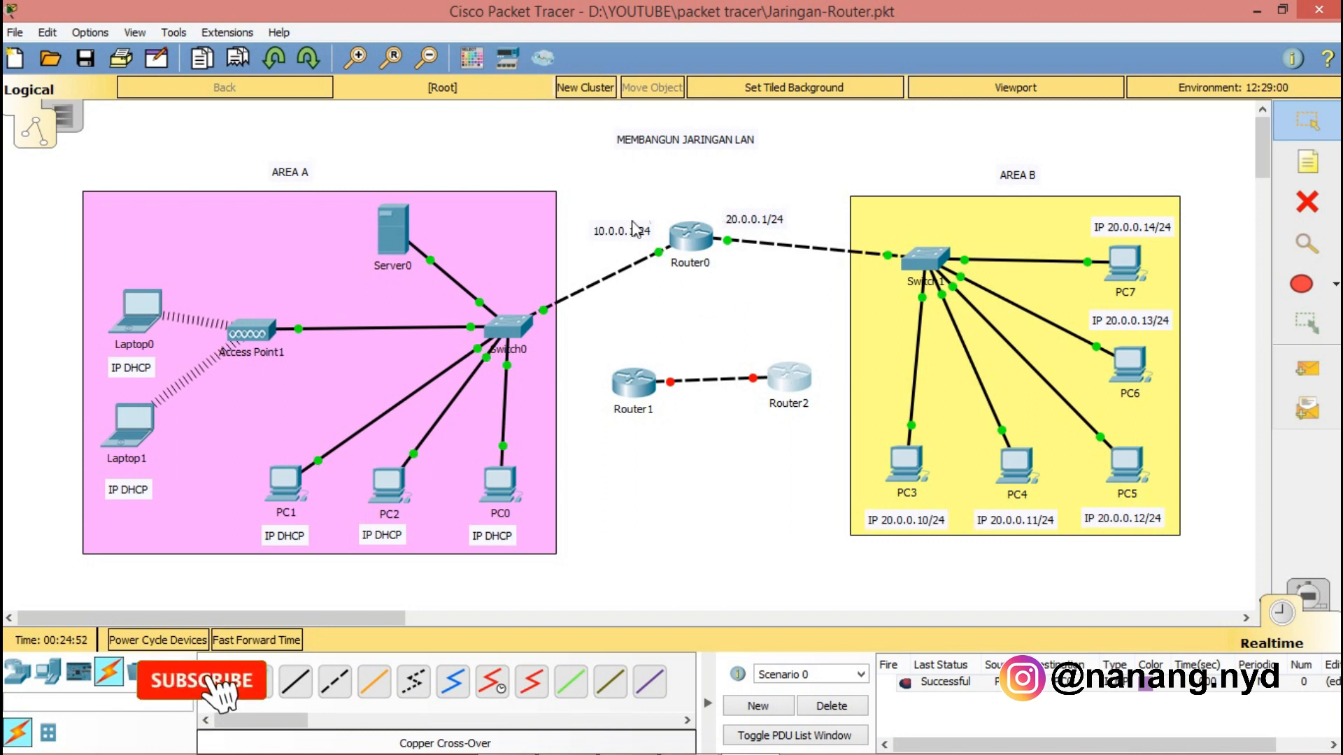
{"action": "left_click_drag", "start_coordinate": [801, 388], "coordinate": [804, 391]}
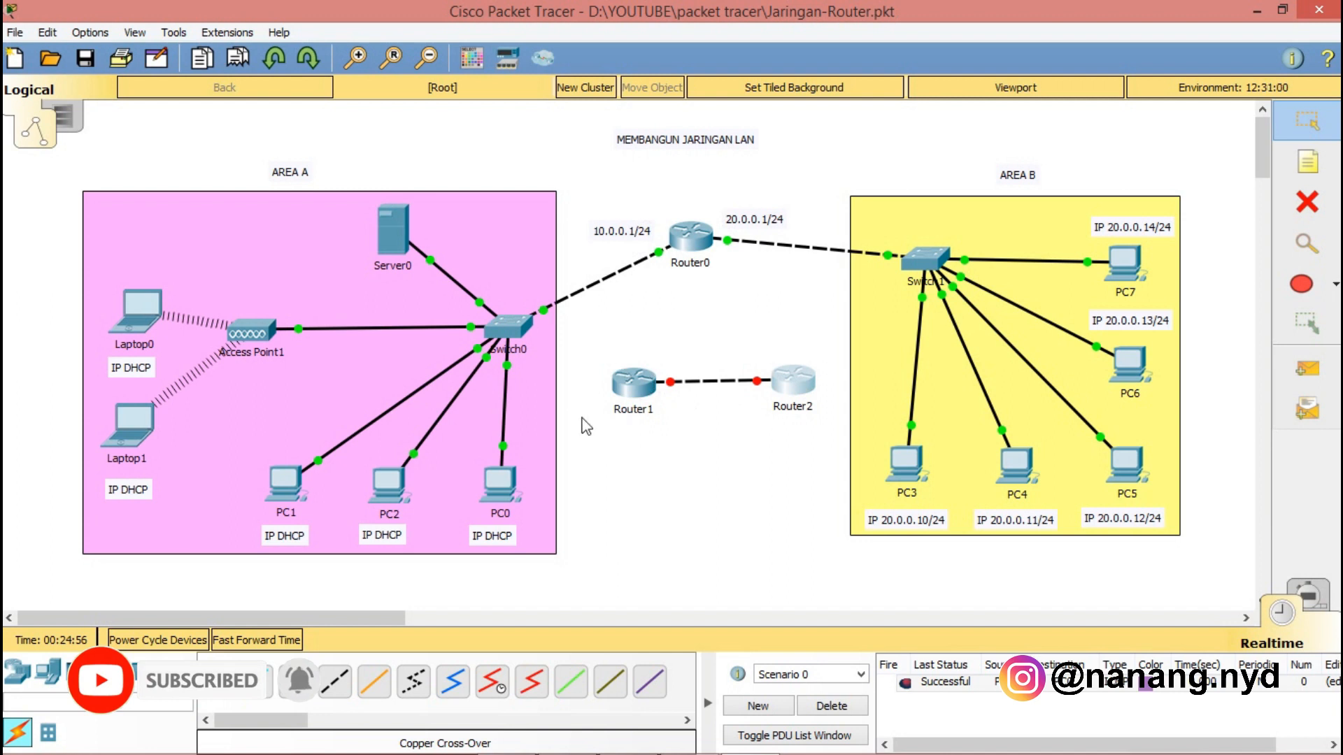